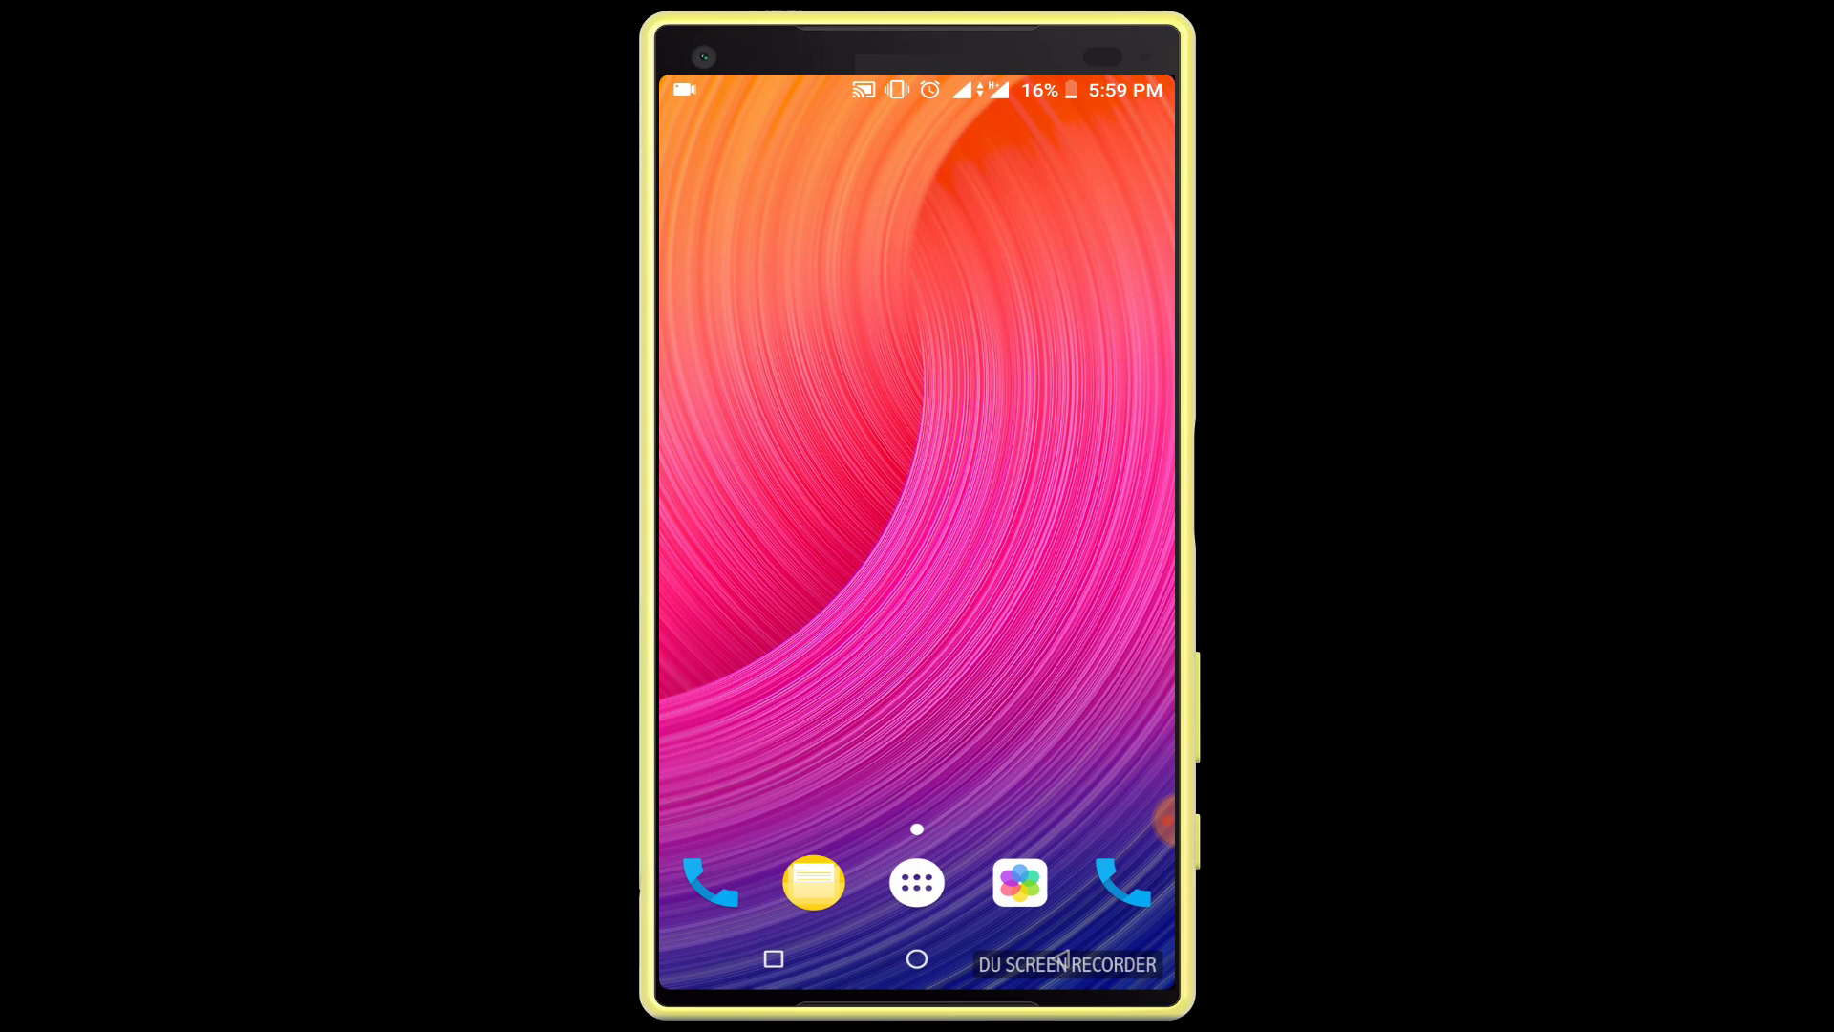
- Launch Google Play from the app drawer and search for 'parallel space'
left_click(917, 883)
scroll(917, 535, "down", 2)
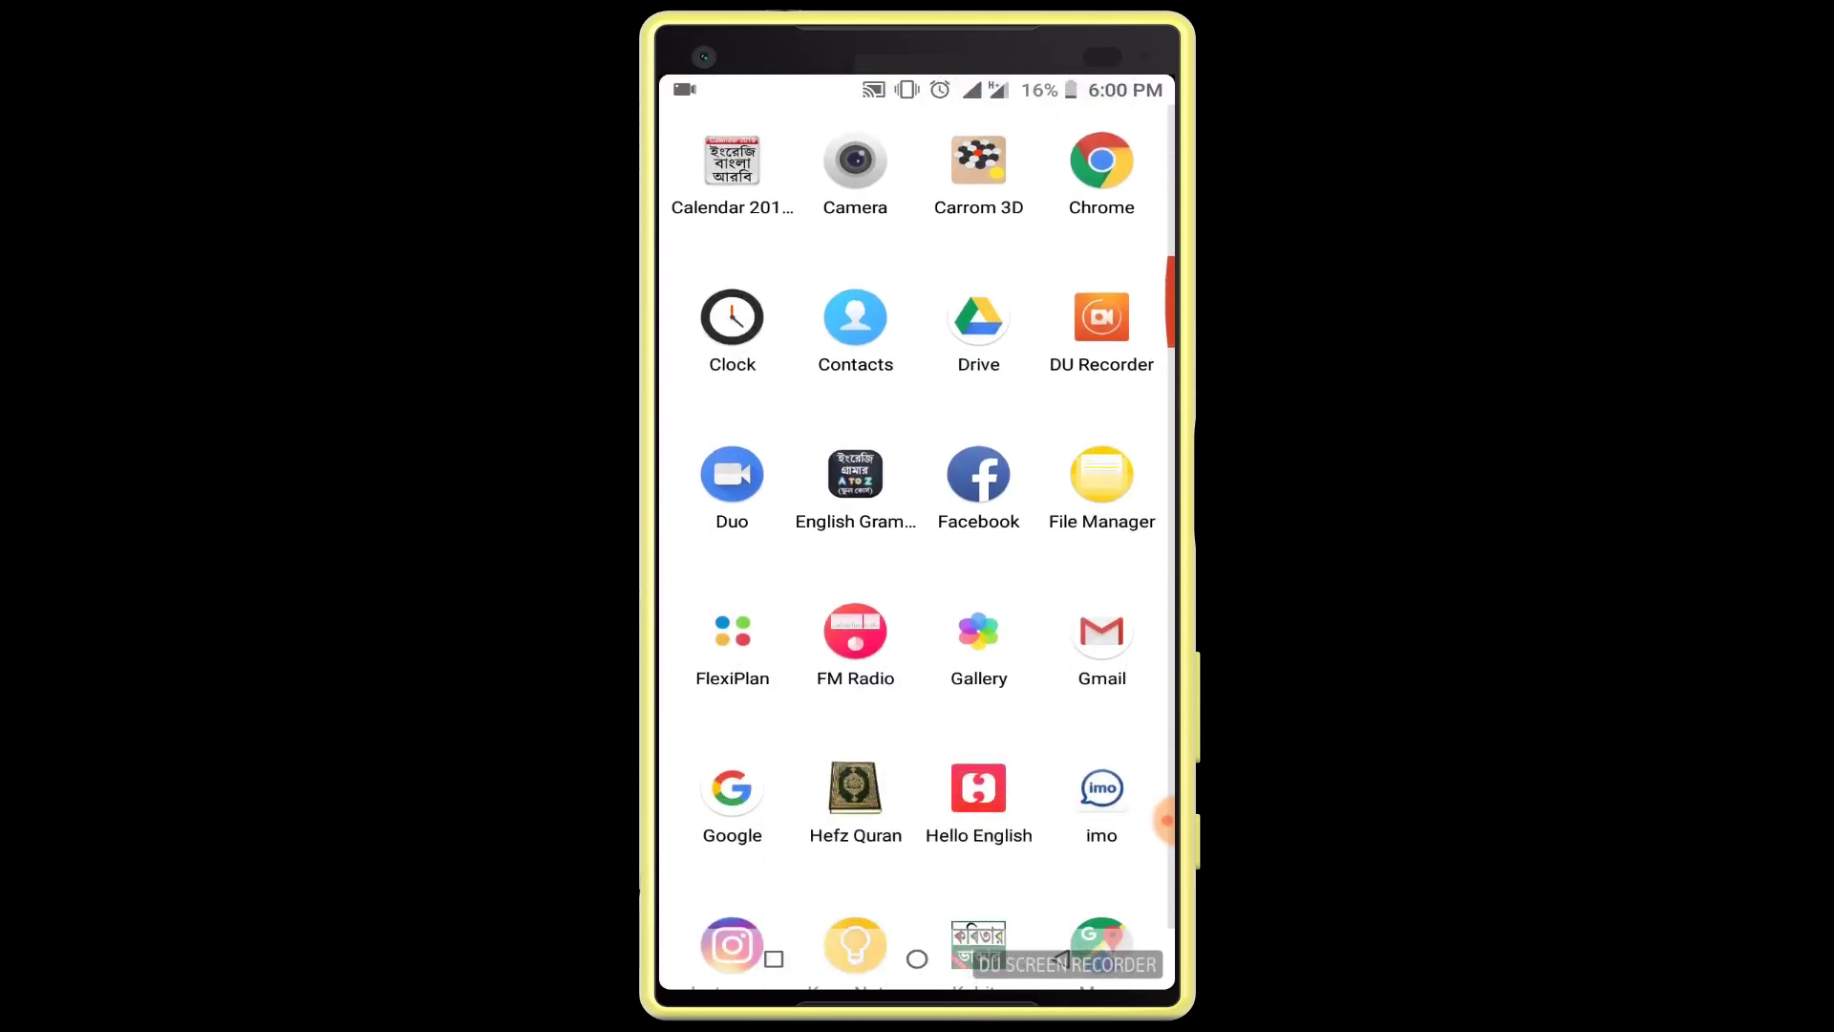
scroll(917, 535, "down", 4)
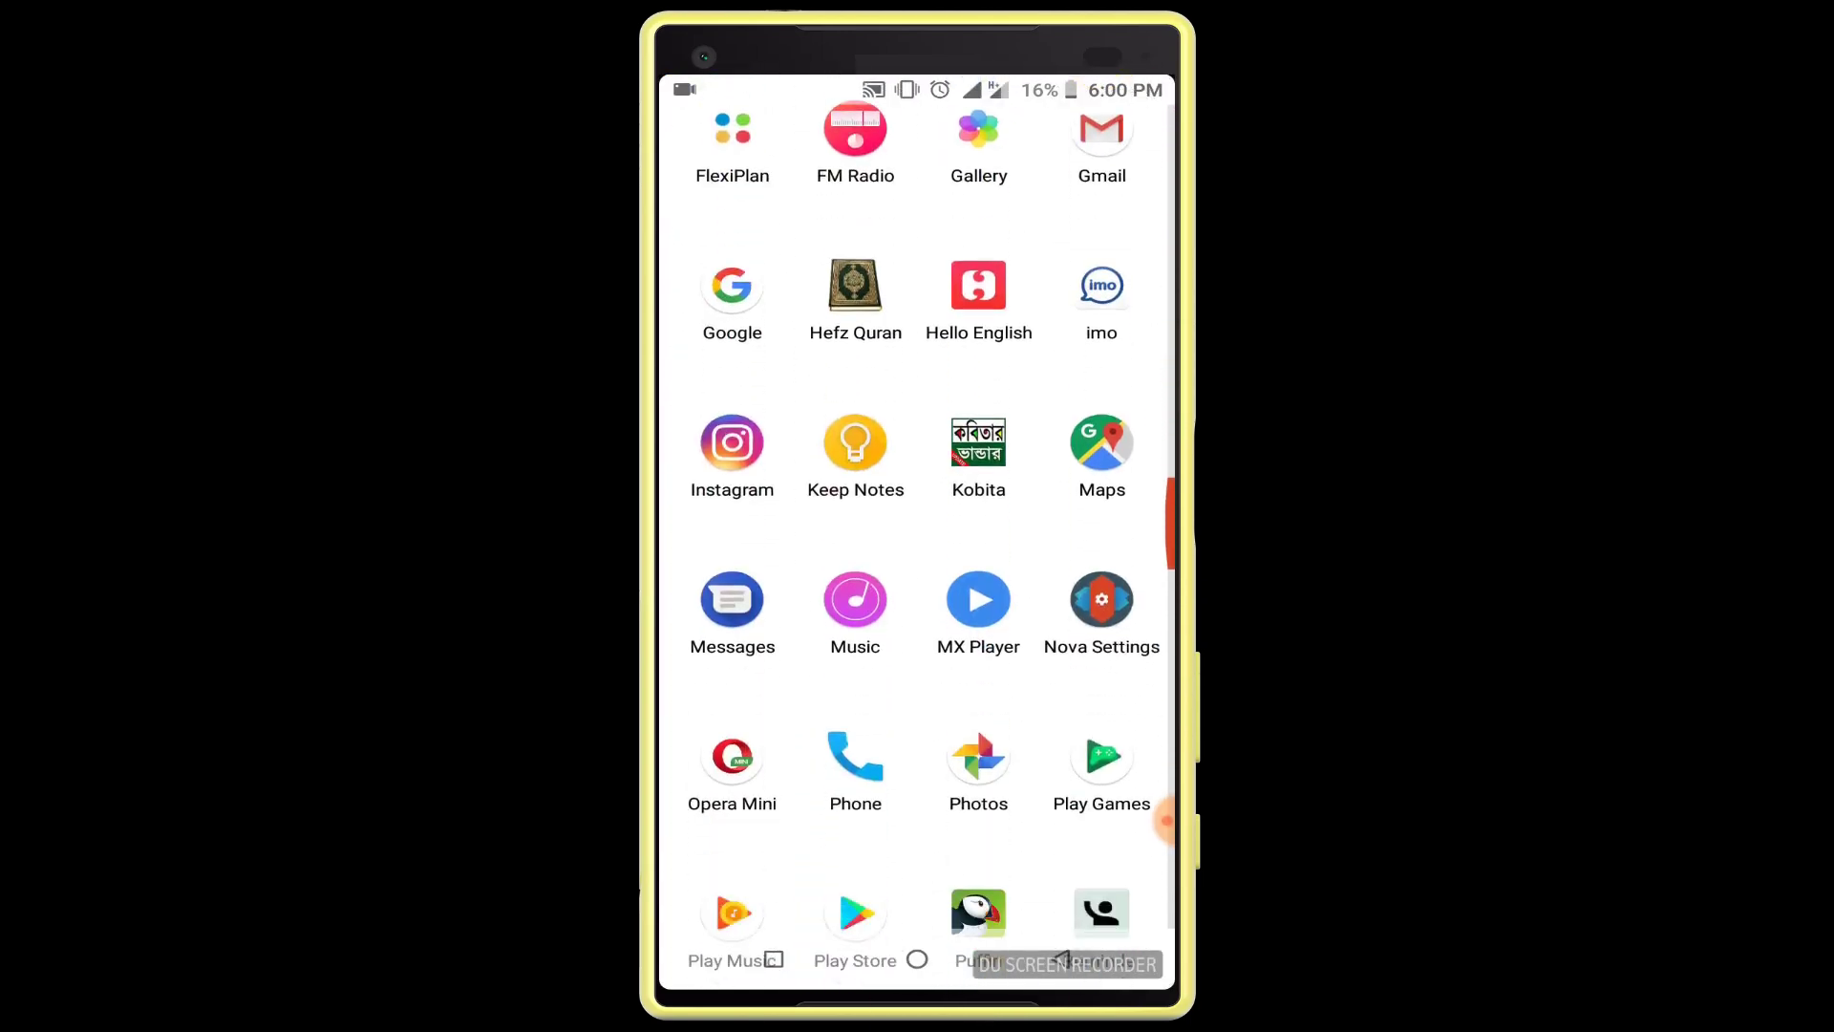
scroll(917, 535, "down", 2)
left_click(851, 696)
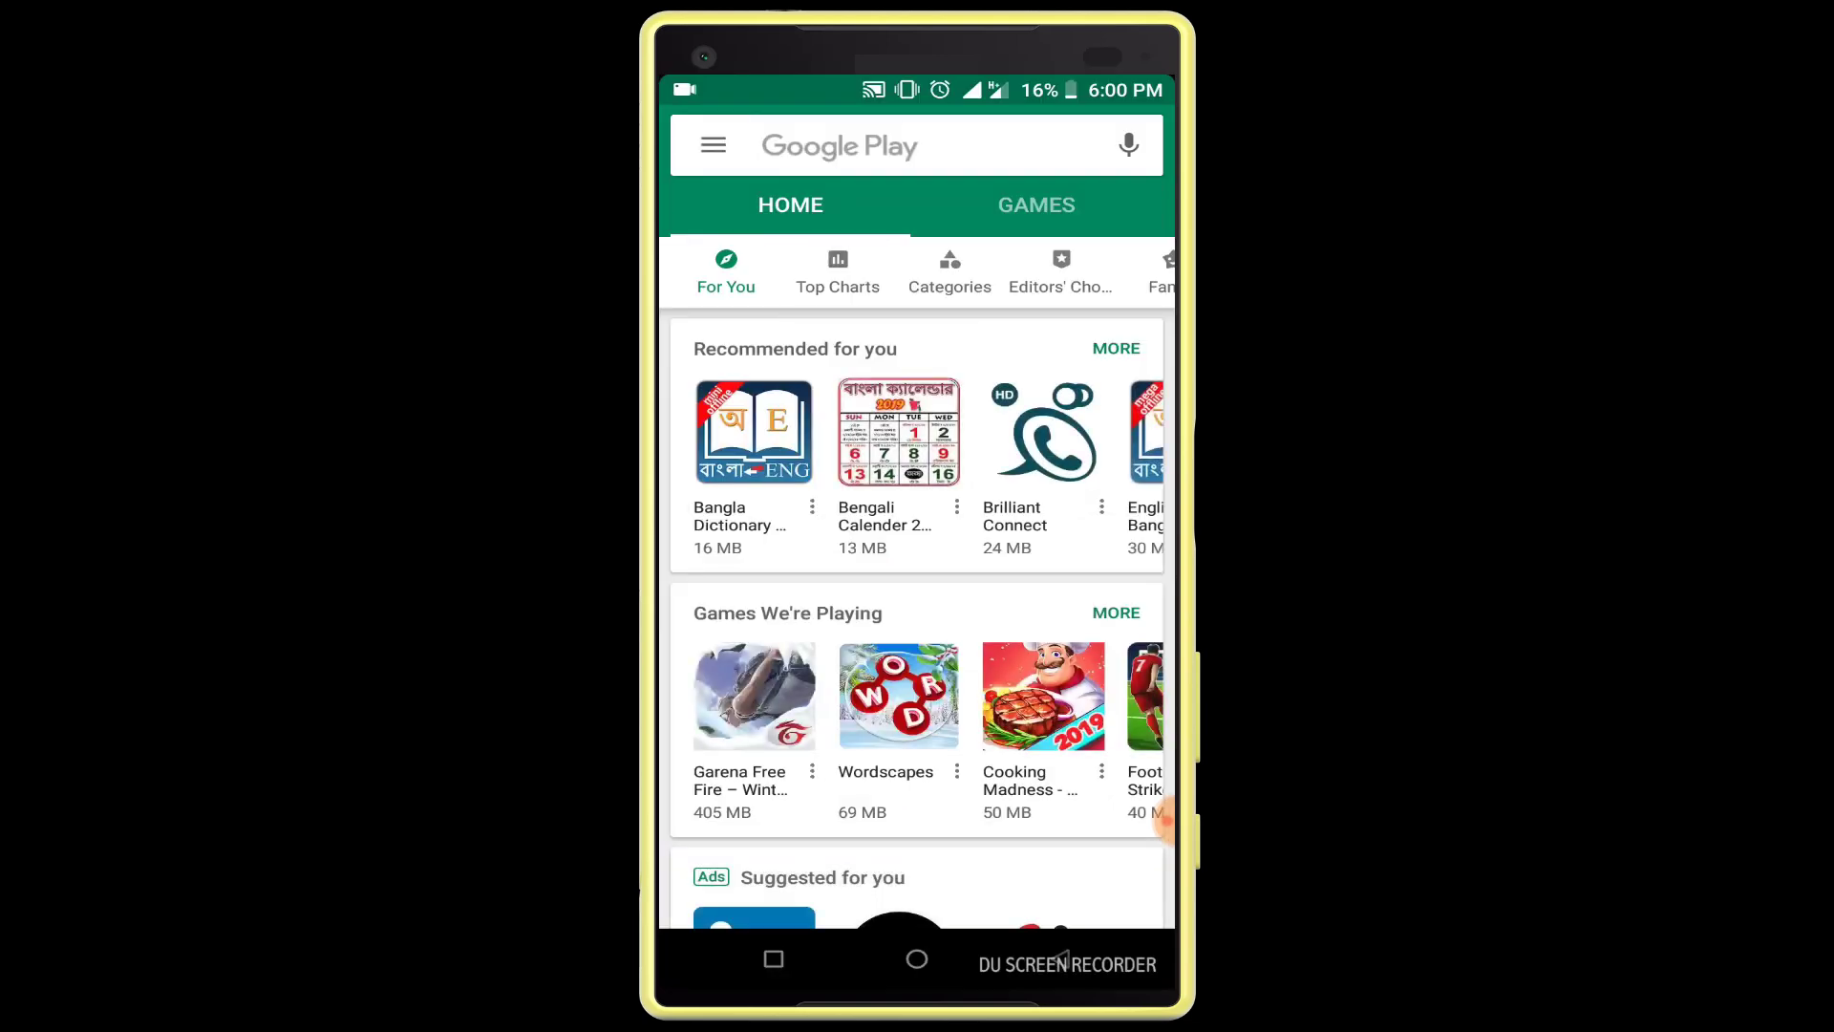
left_click(841, 146)
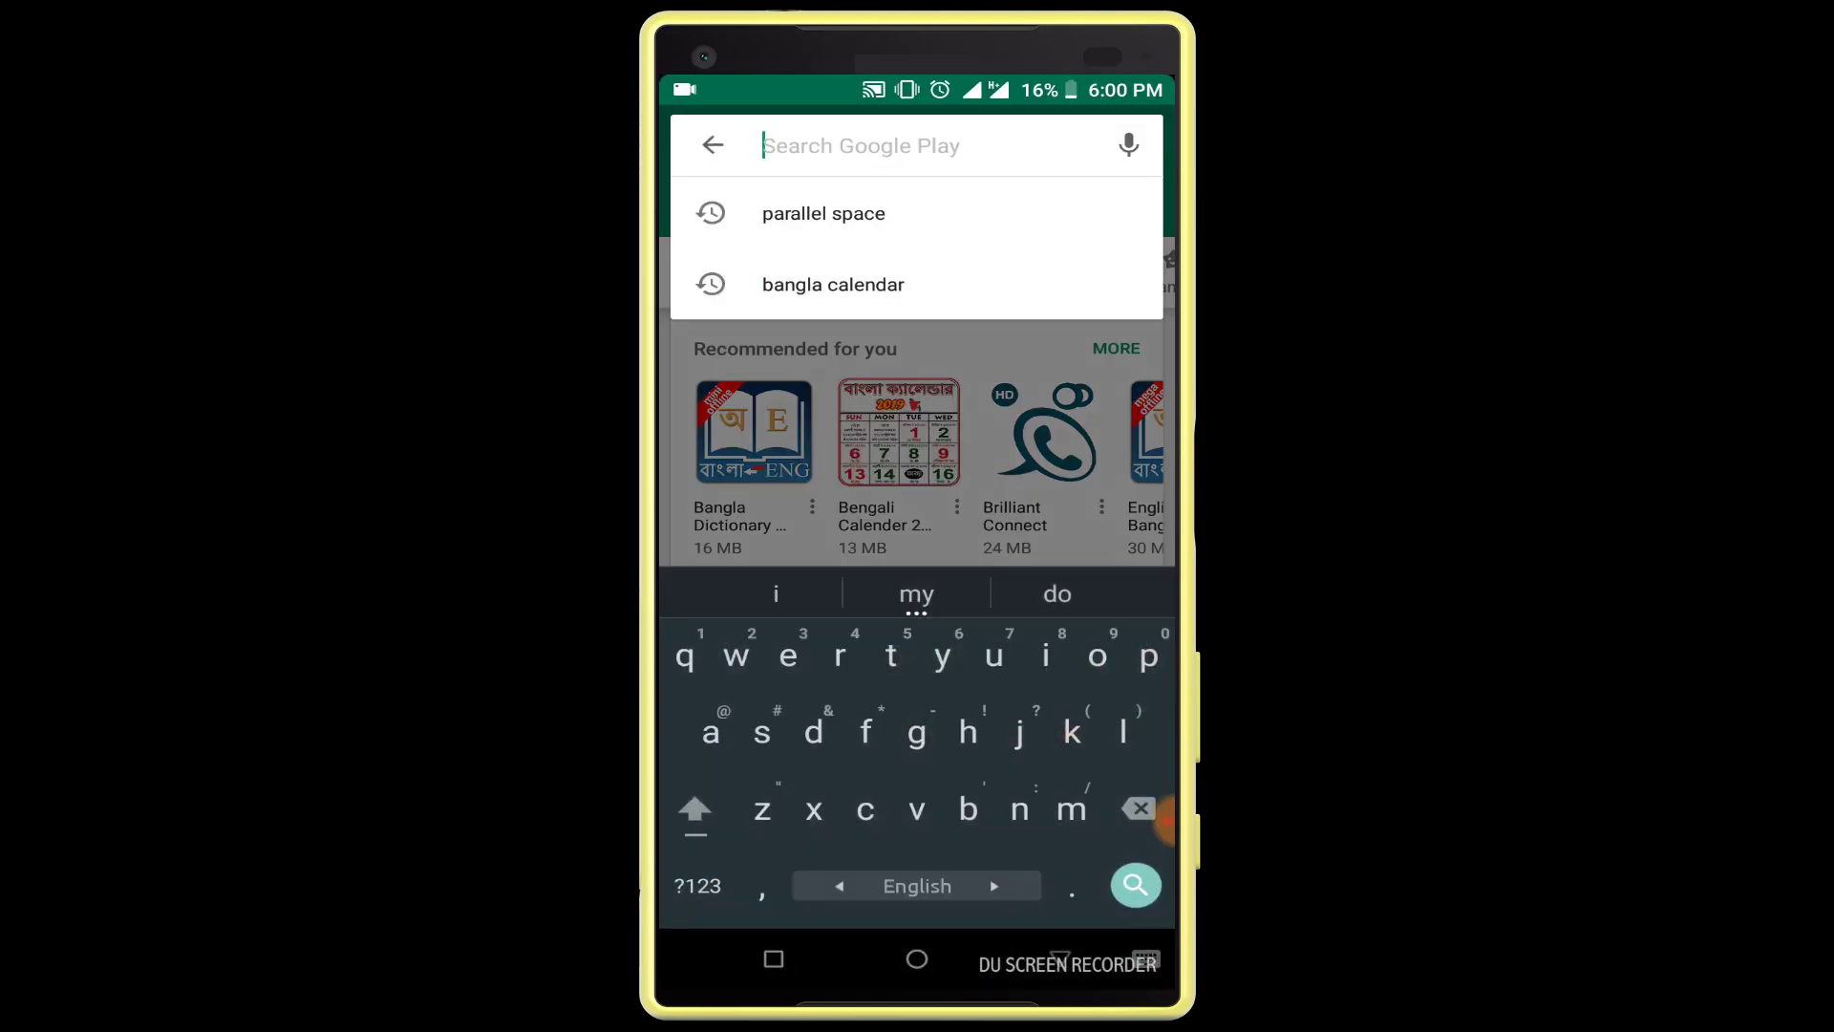
type("par")
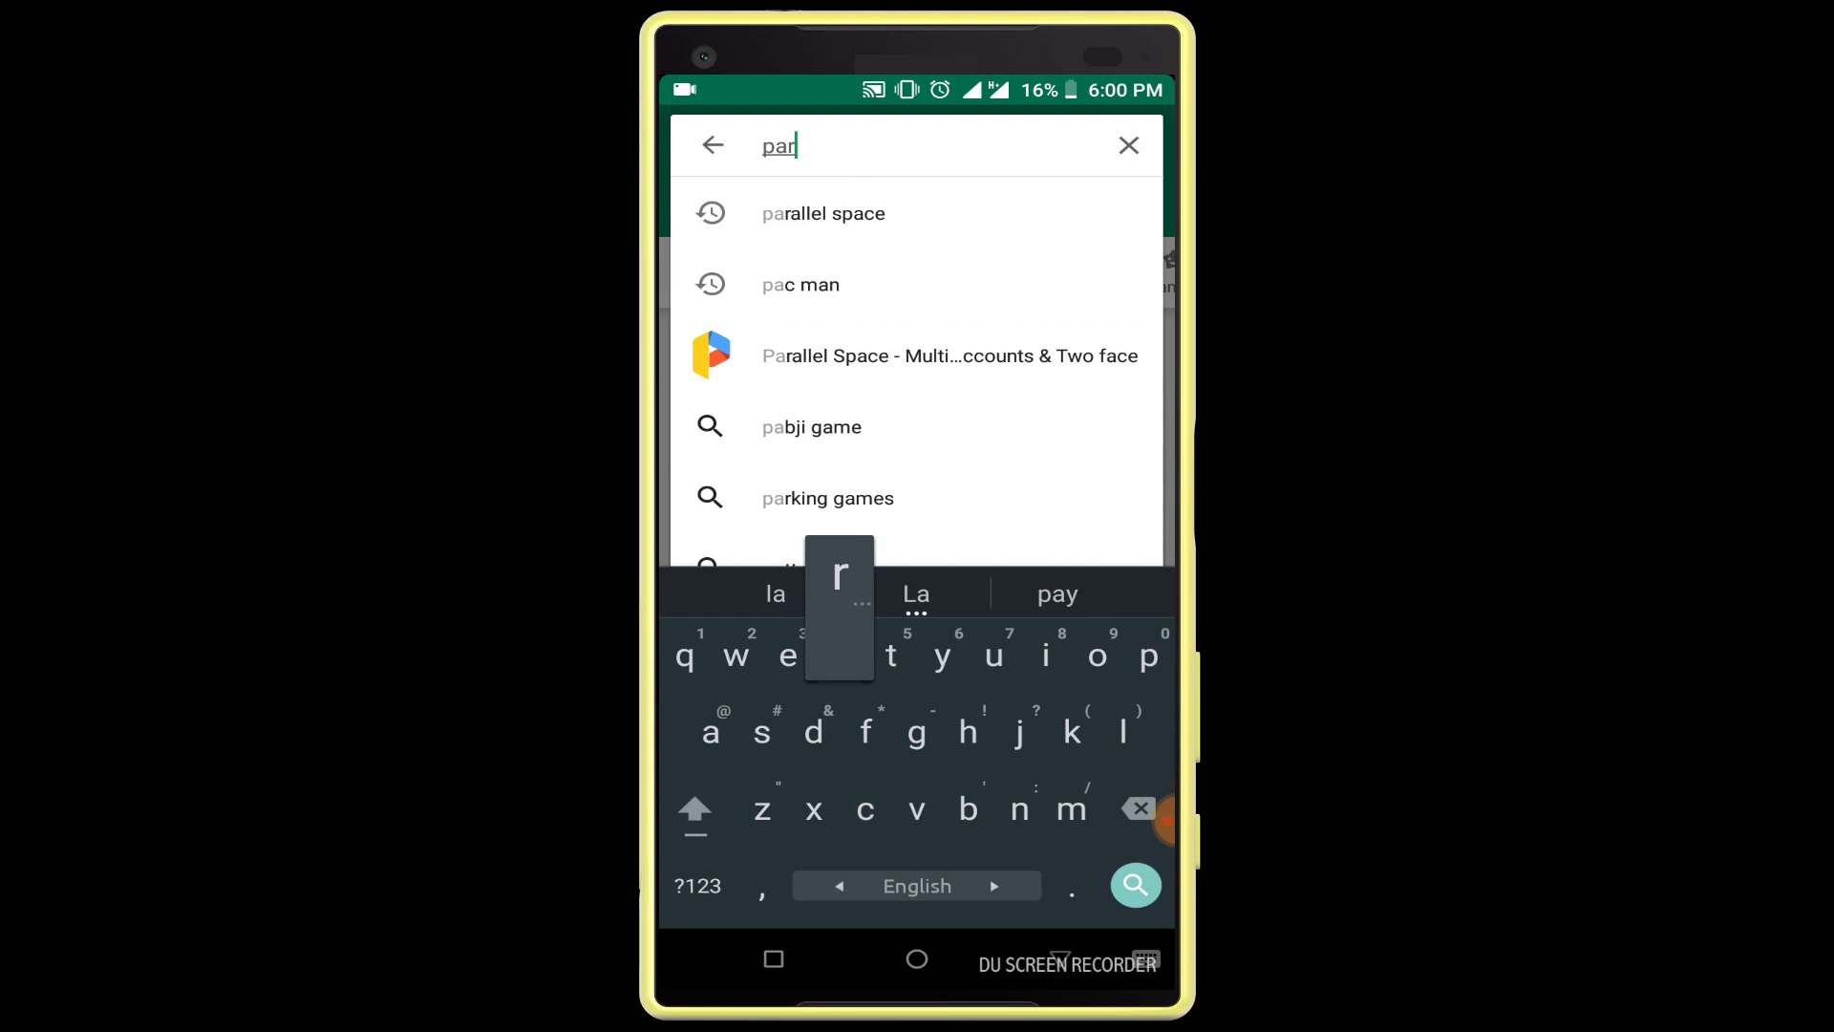
type("all")
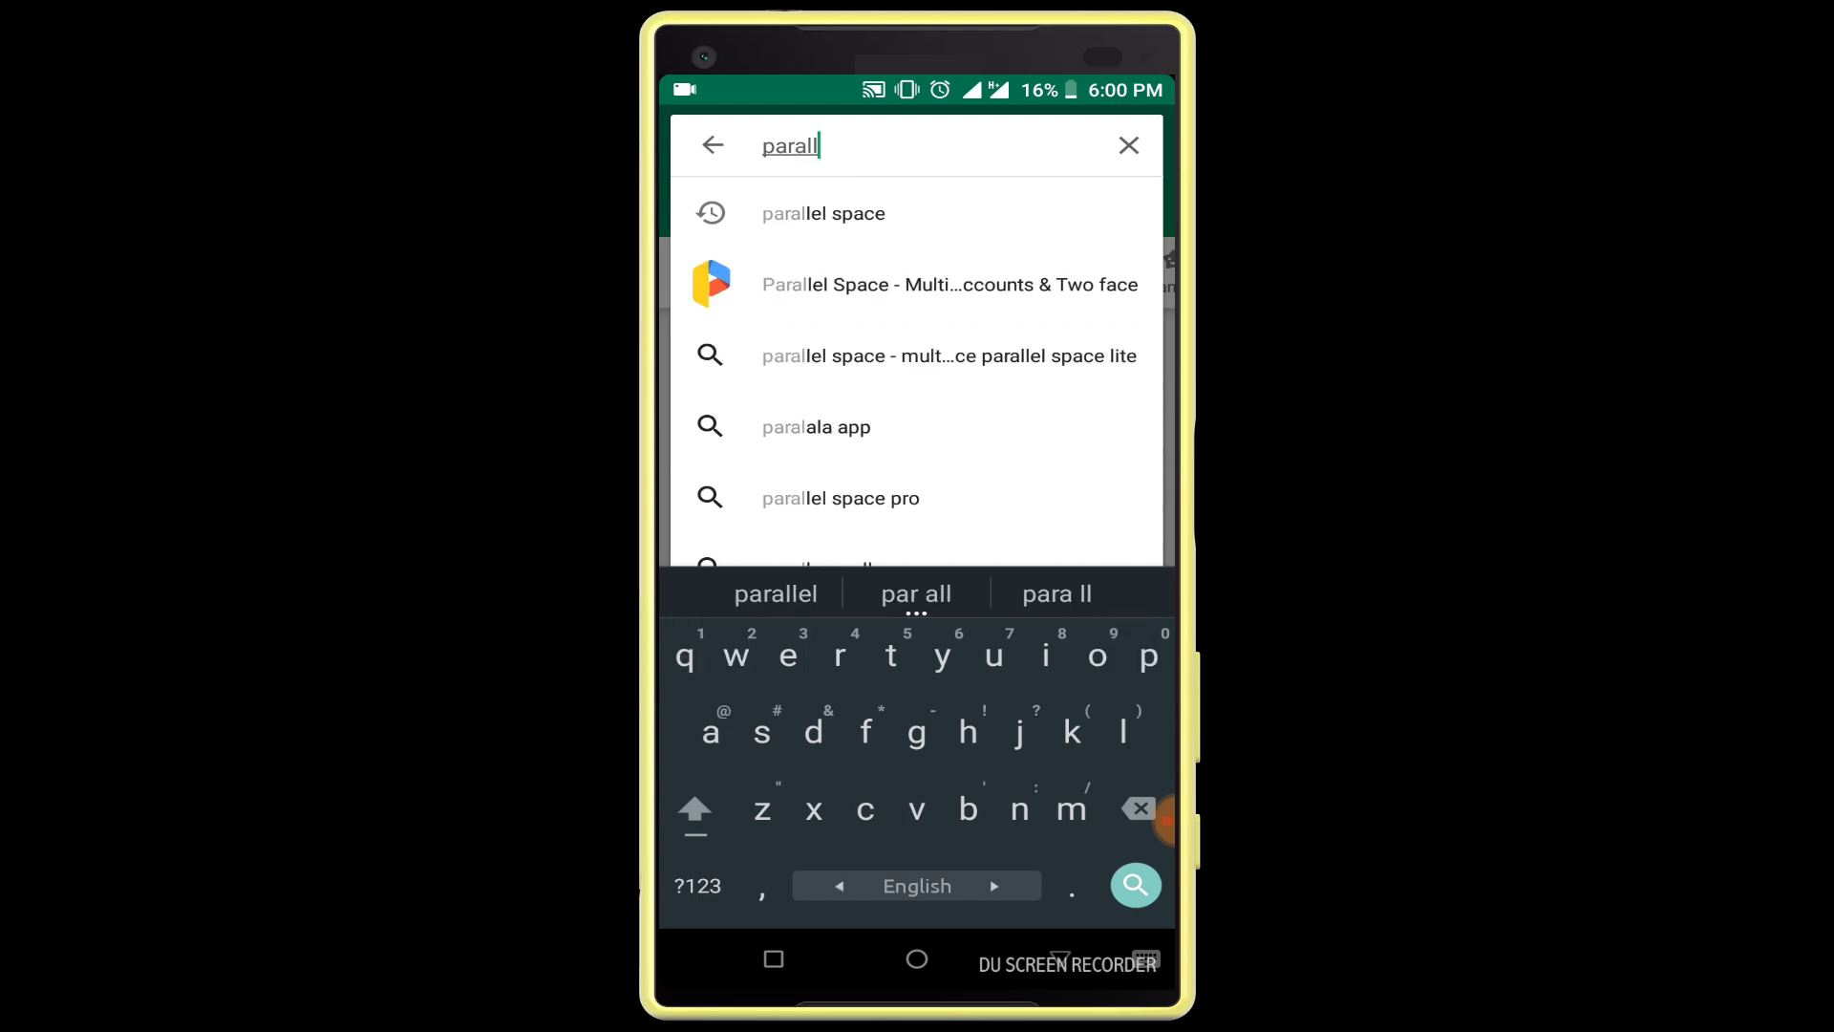
type("el ")
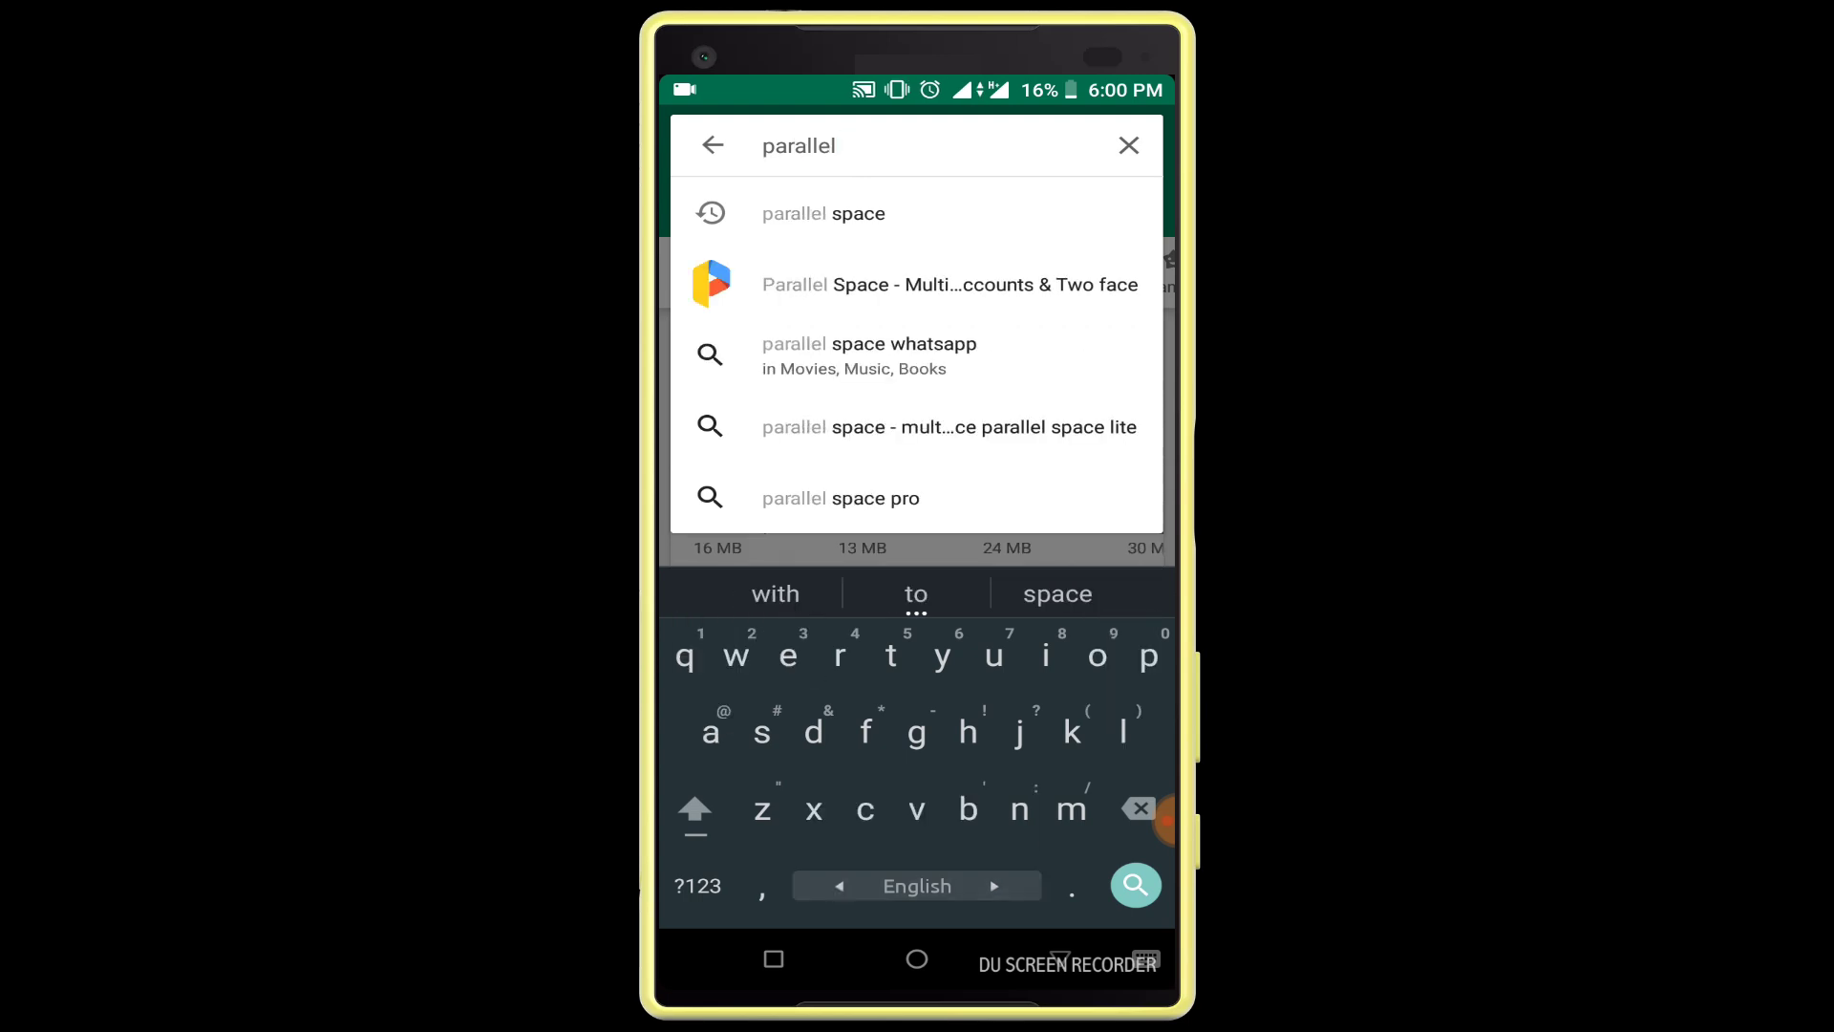
type("spac")
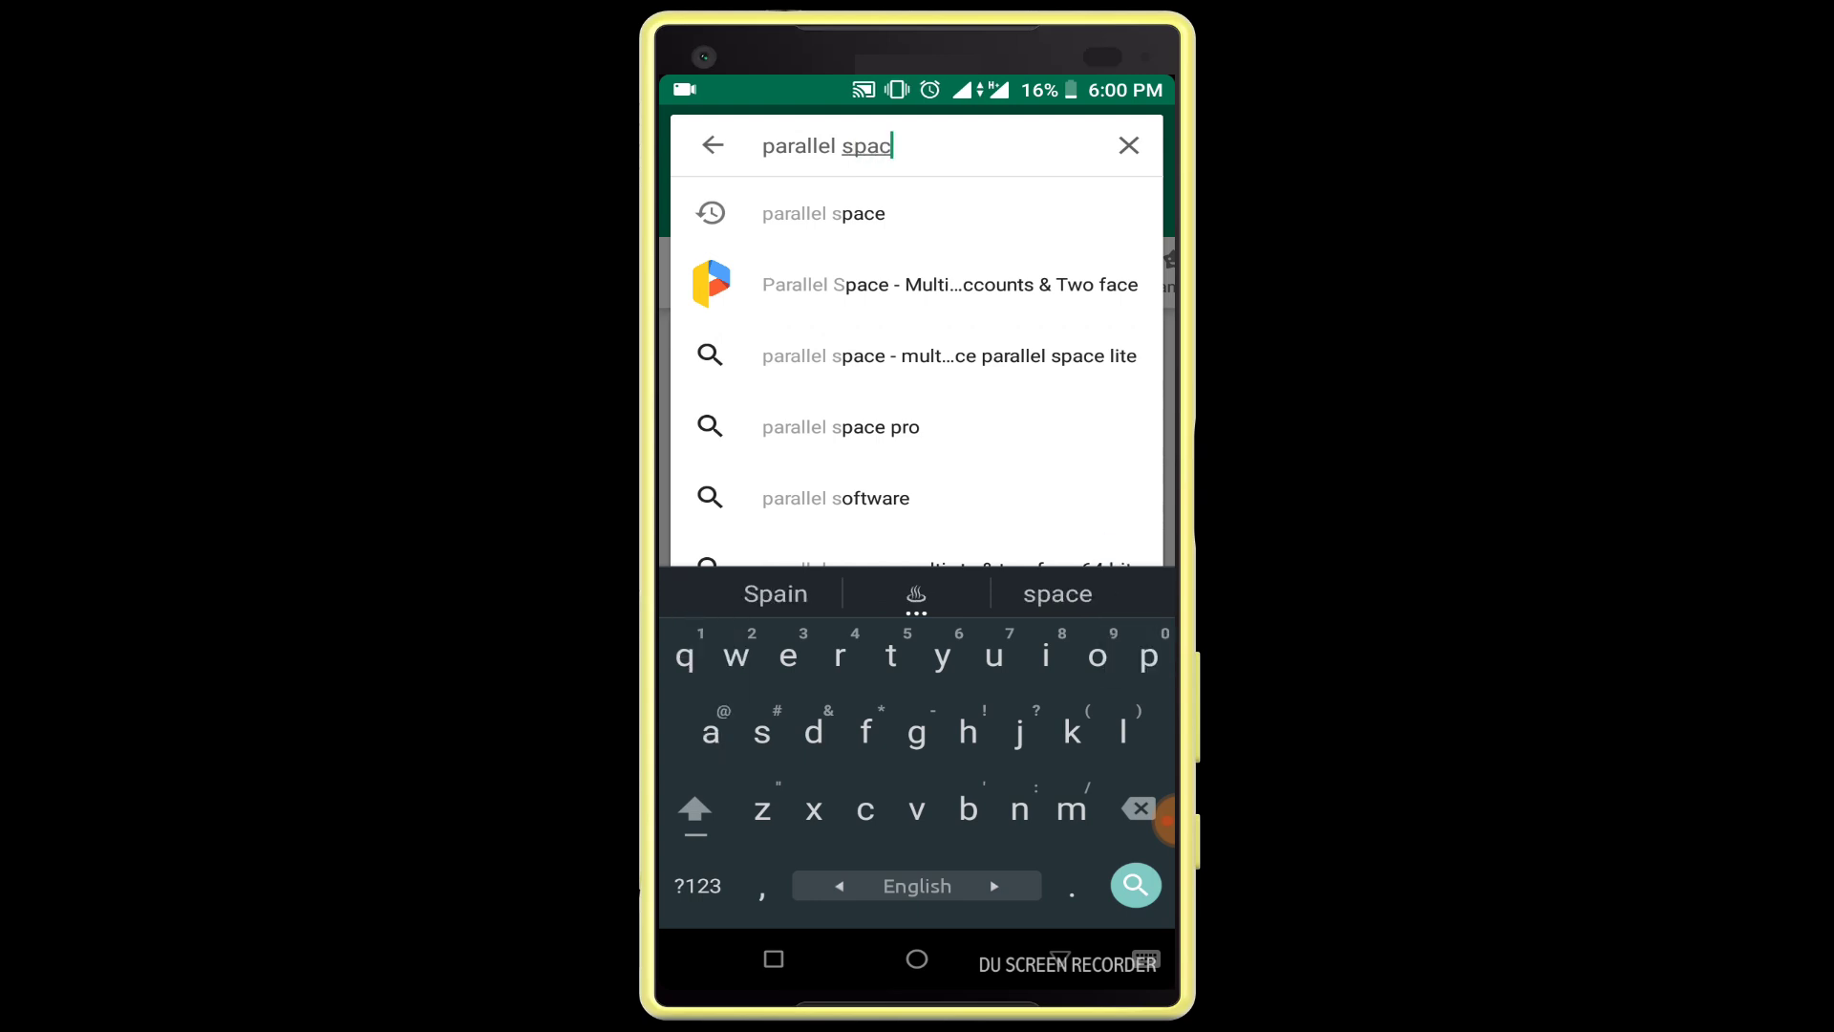
type("e")
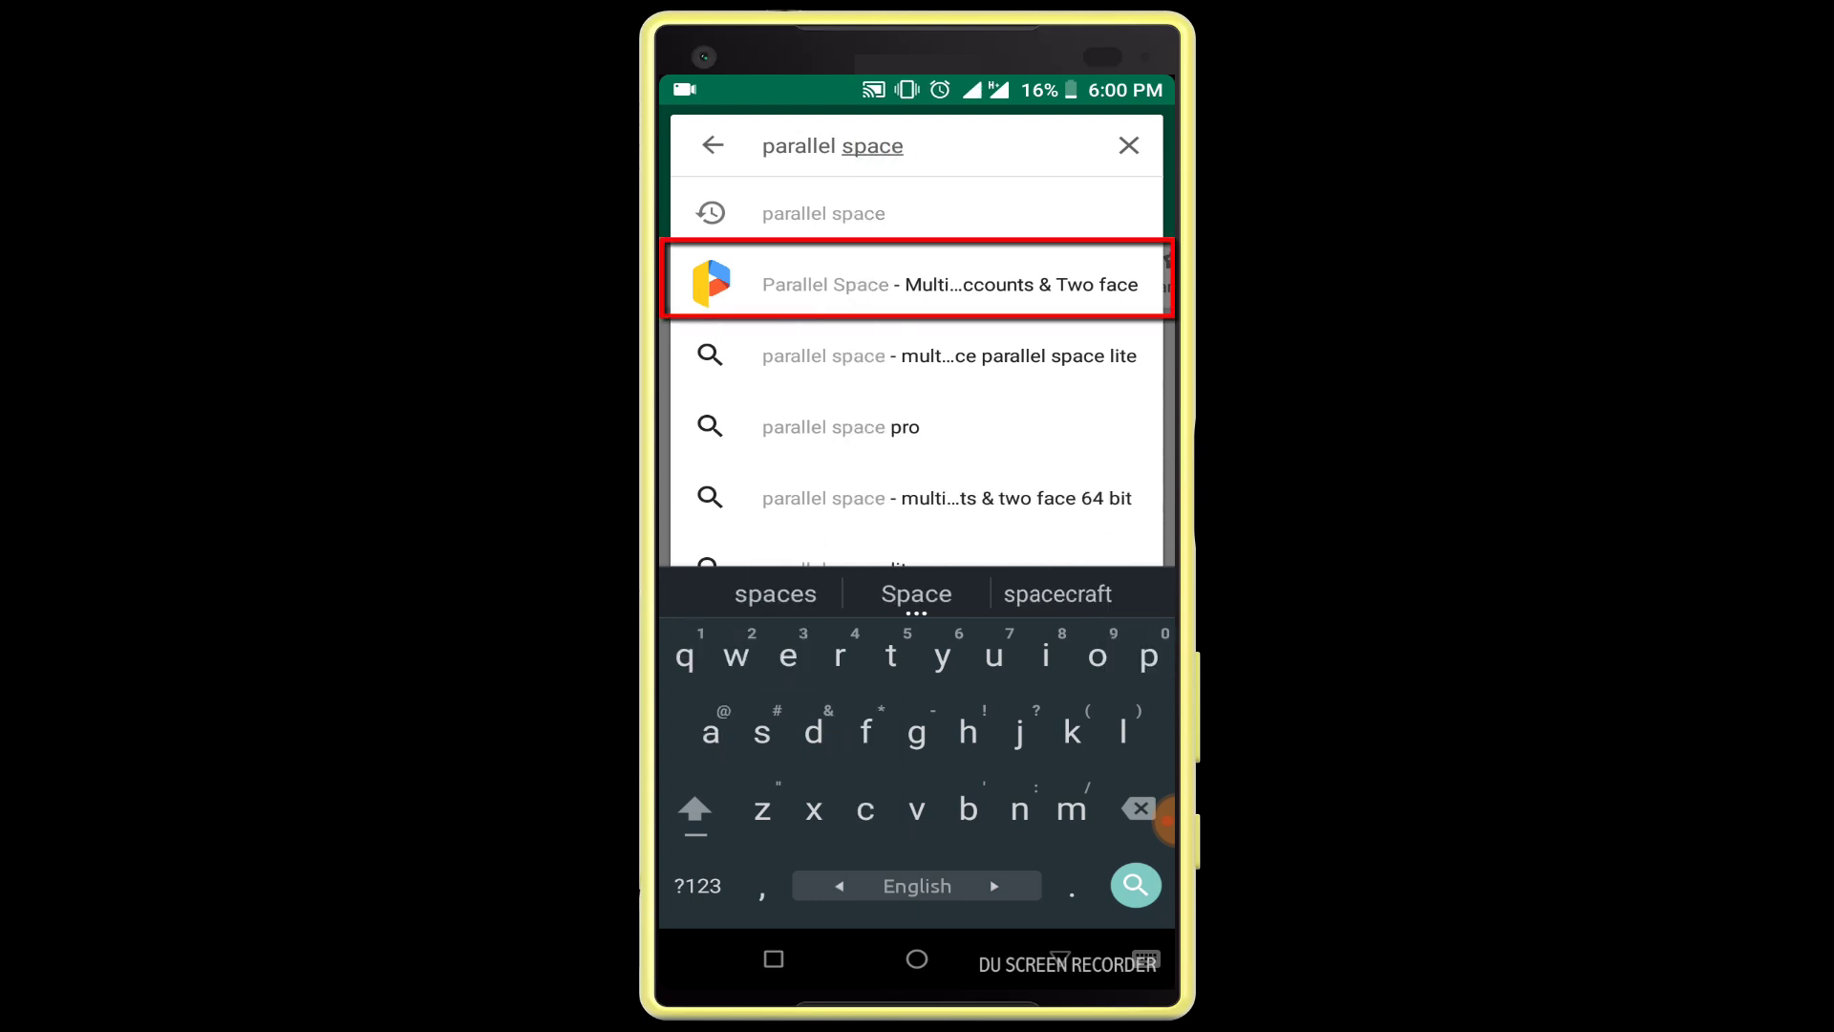
- Open the Parallel Space - Multiple accounts & Two face page and install it
left_click(764, 281)
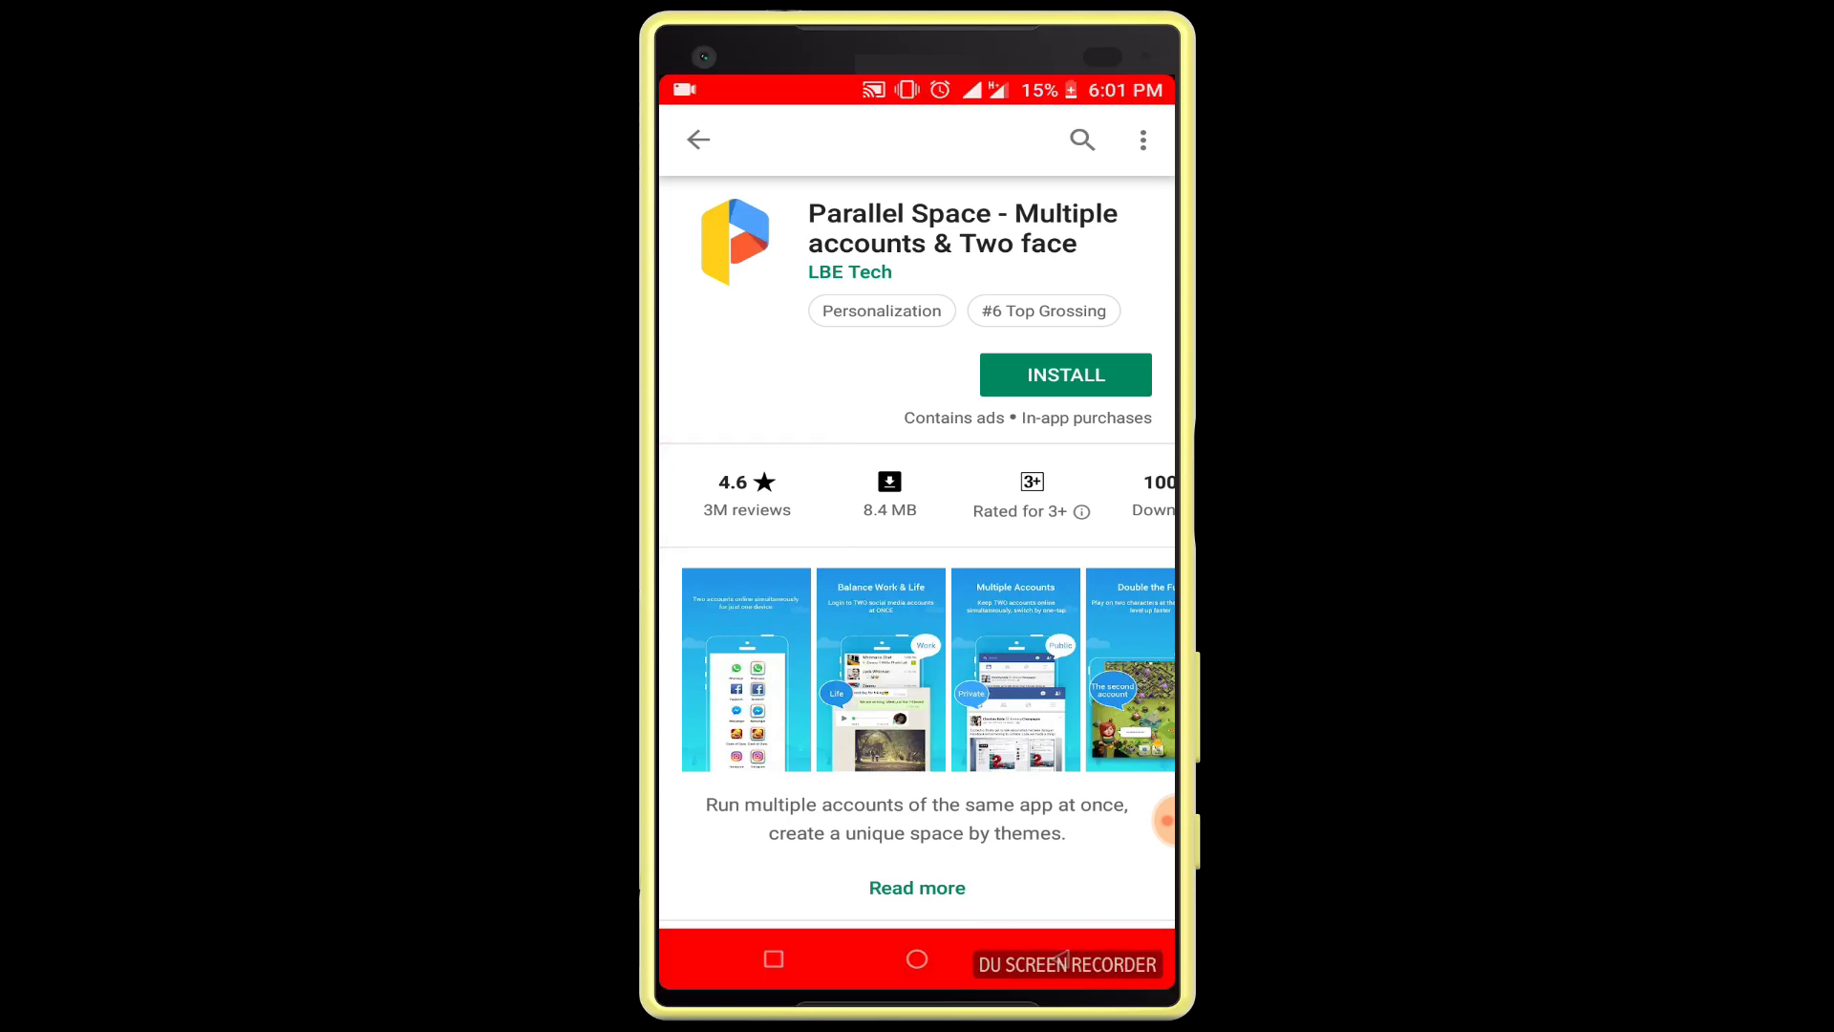
scroll(917, 495, "right", 1)
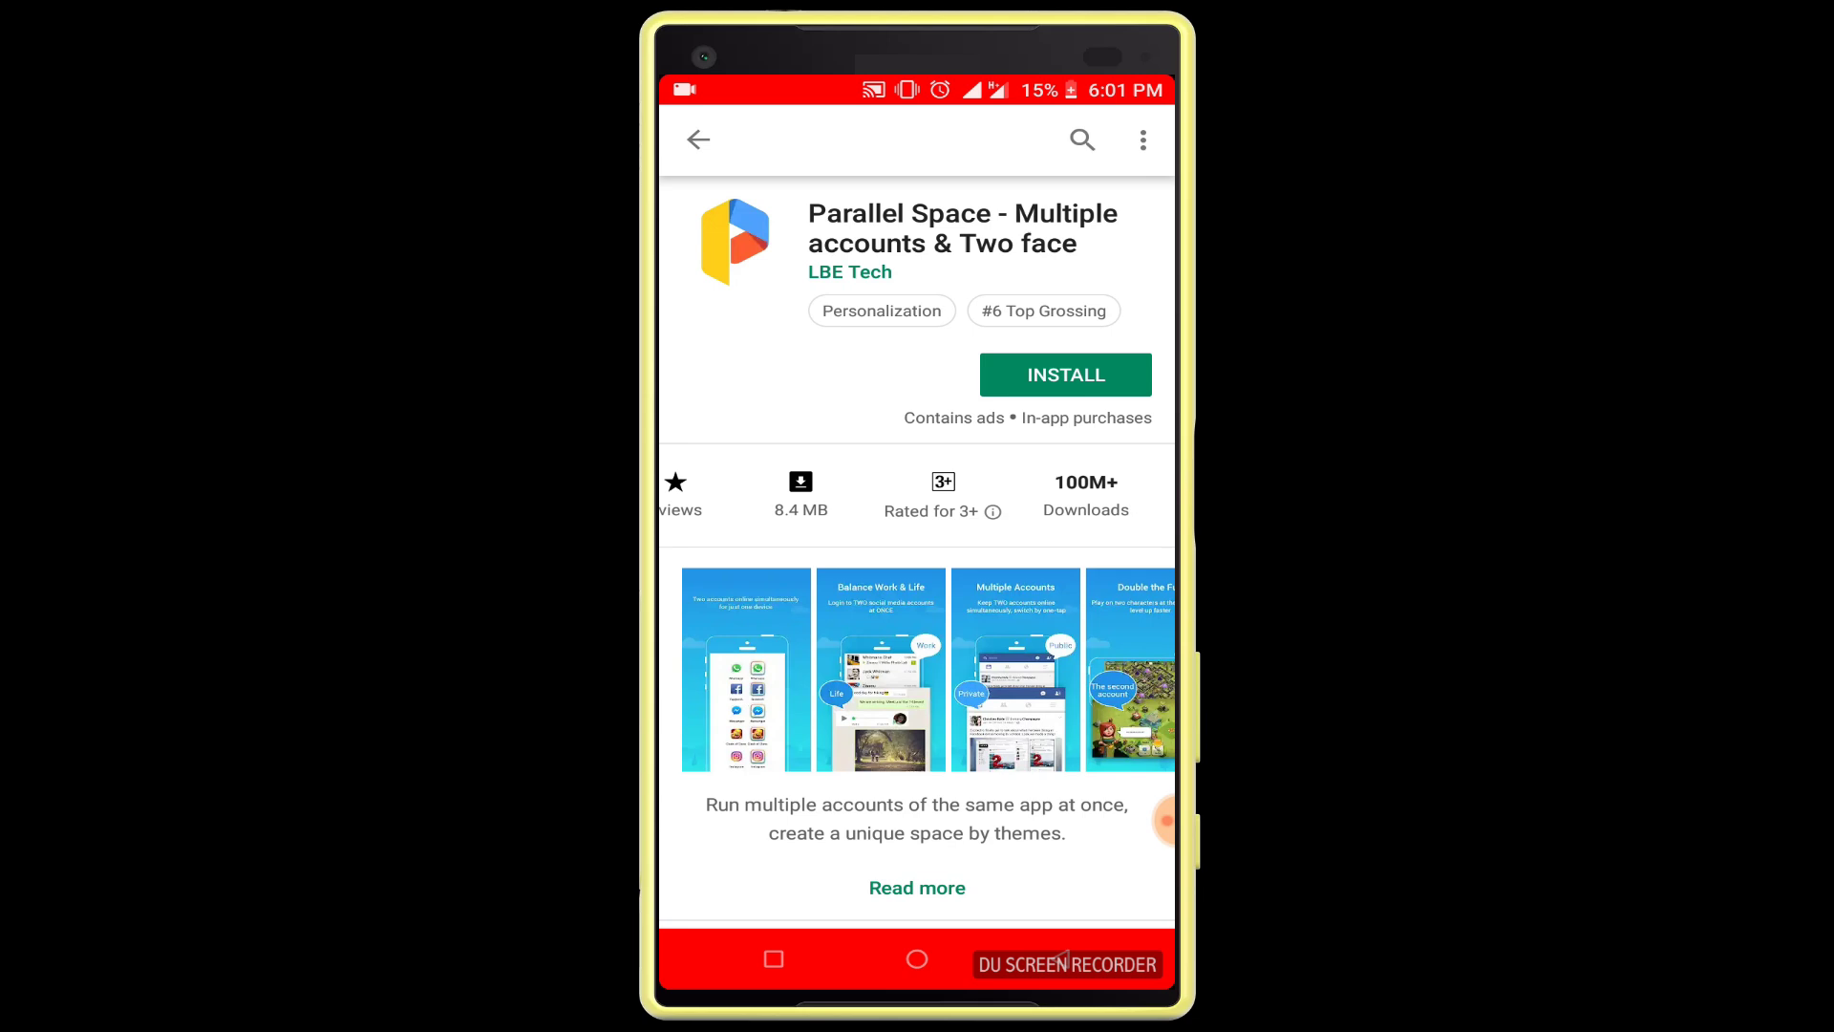
left_click(1066, 375)
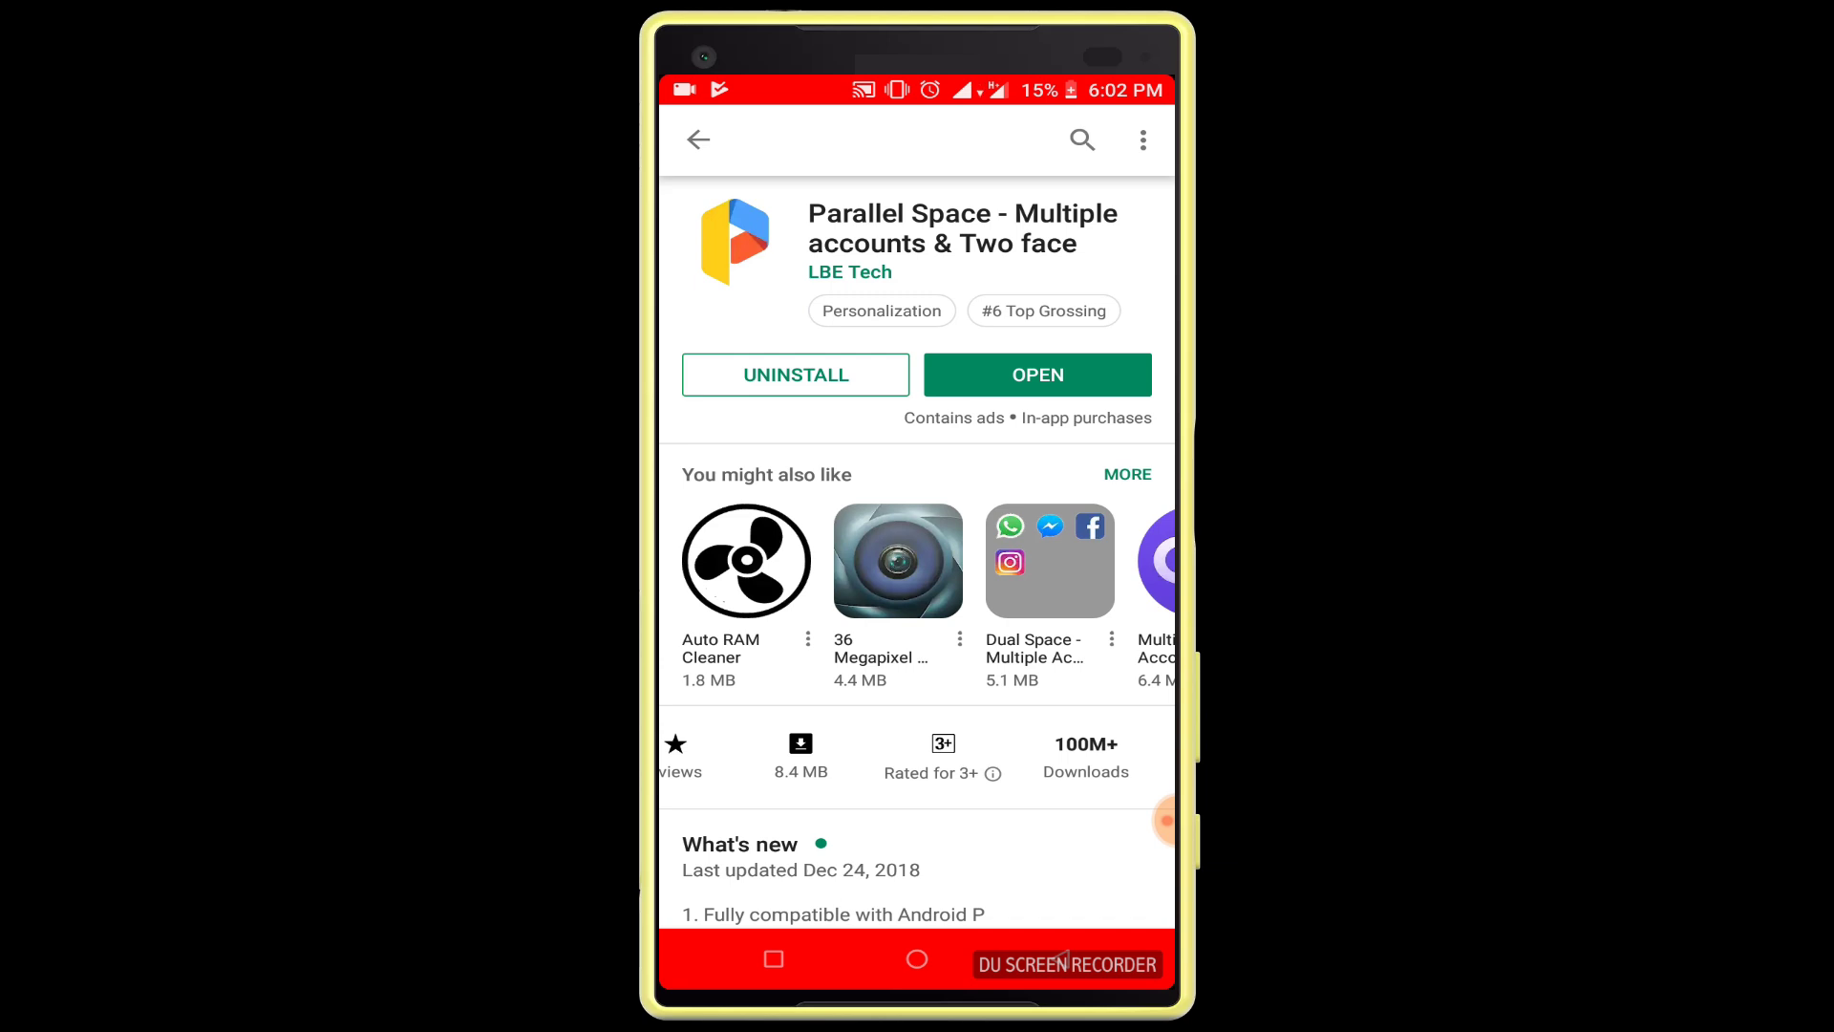
- Launch Parallel Space, allow file access, start setup, and tick Facebook for cloning
left_click(1038, 374)
left_click(917, 627)
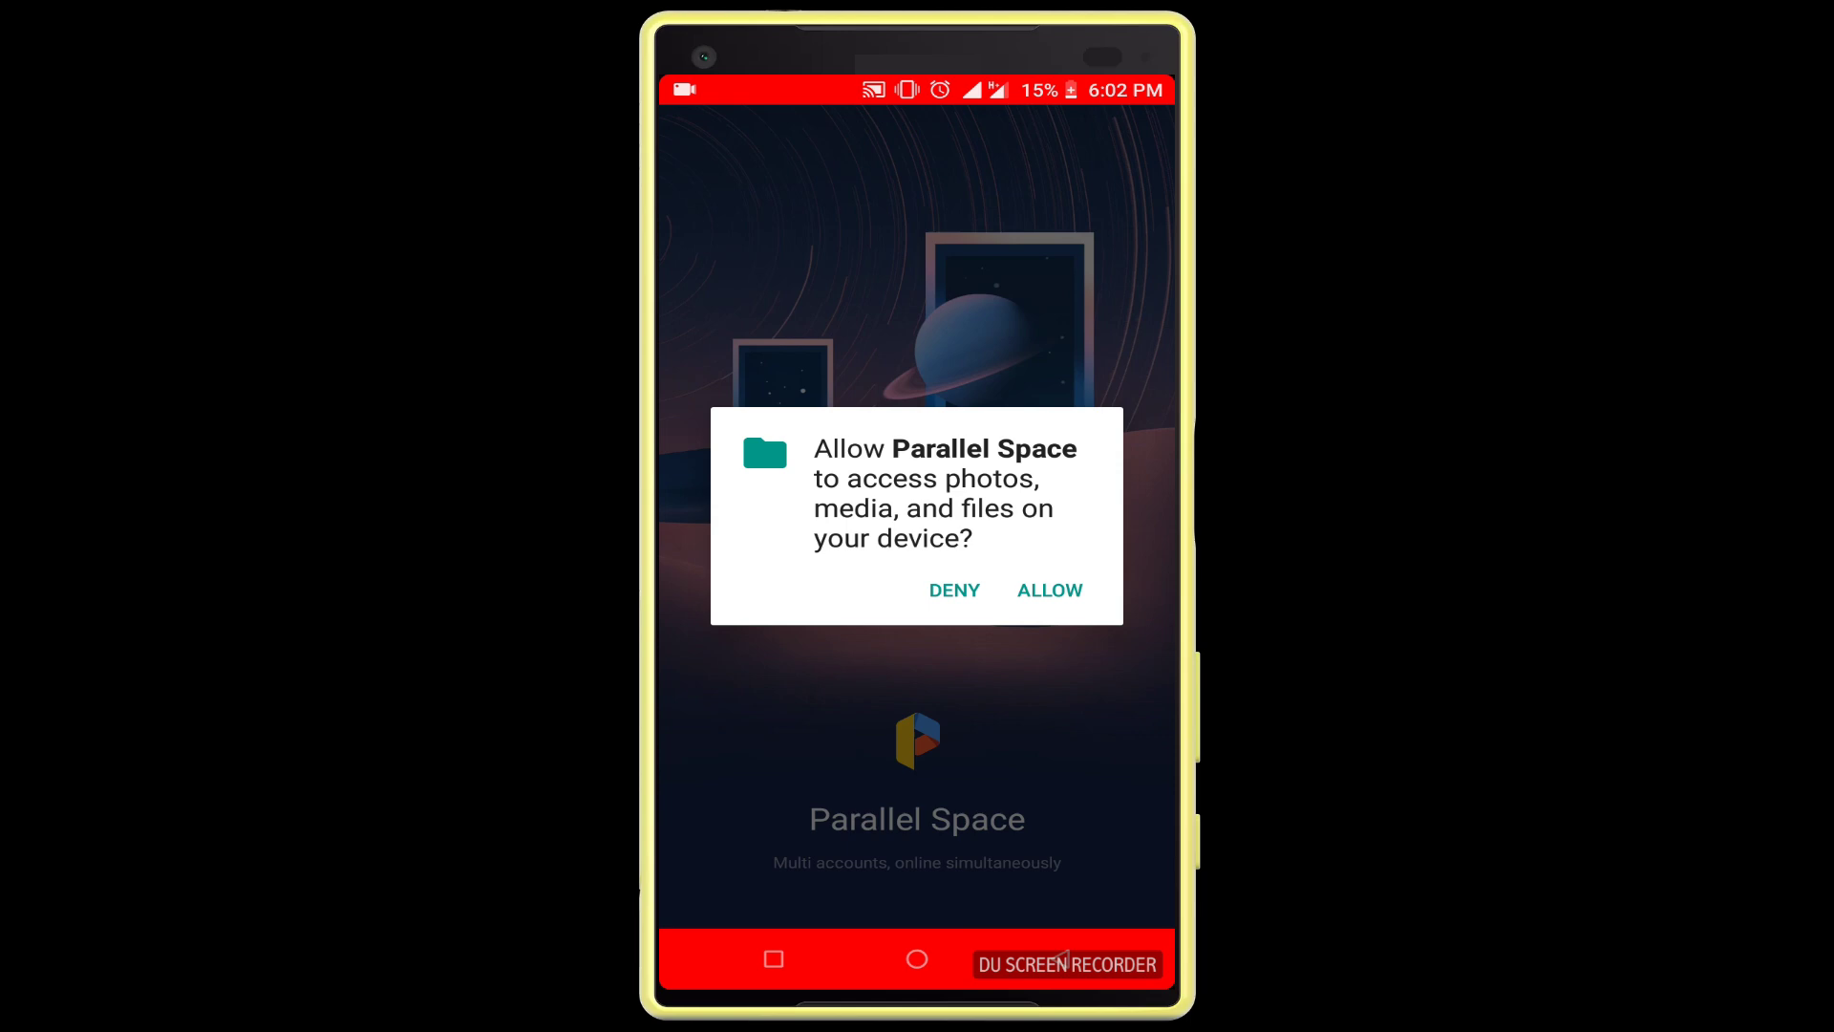
left_click(1049, 589)
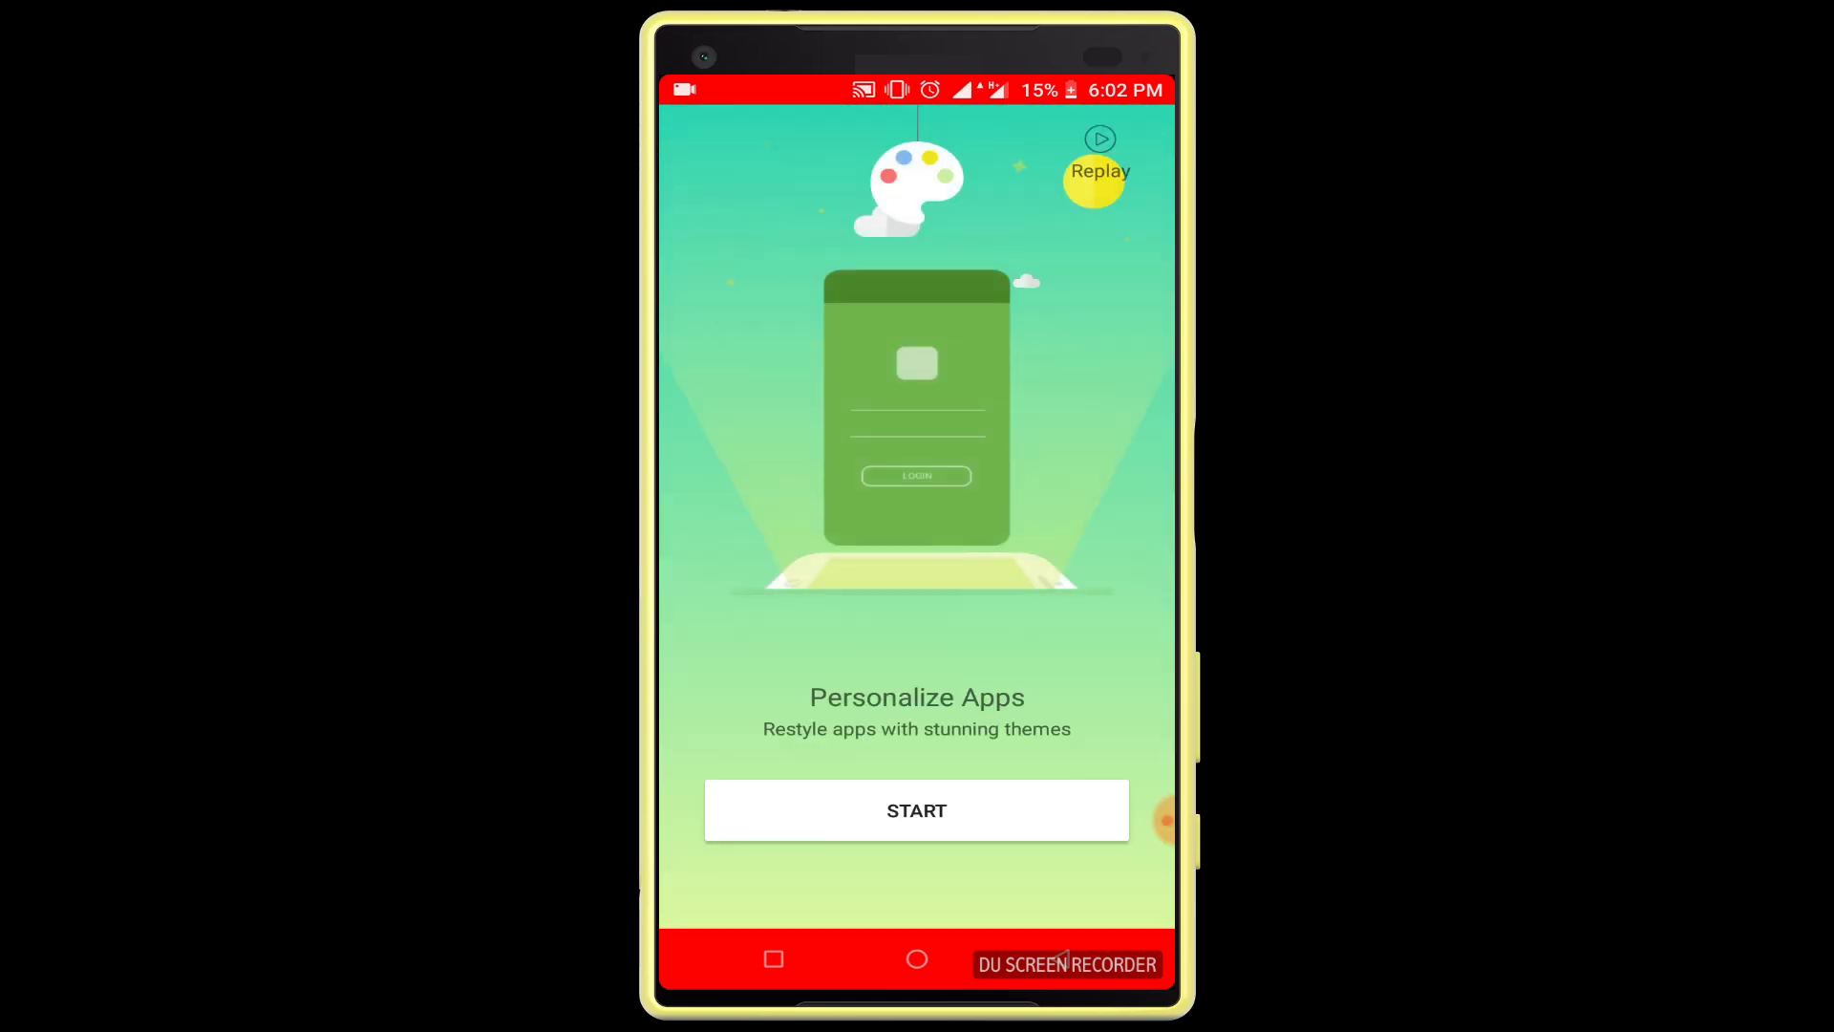
left_click(917, 810)
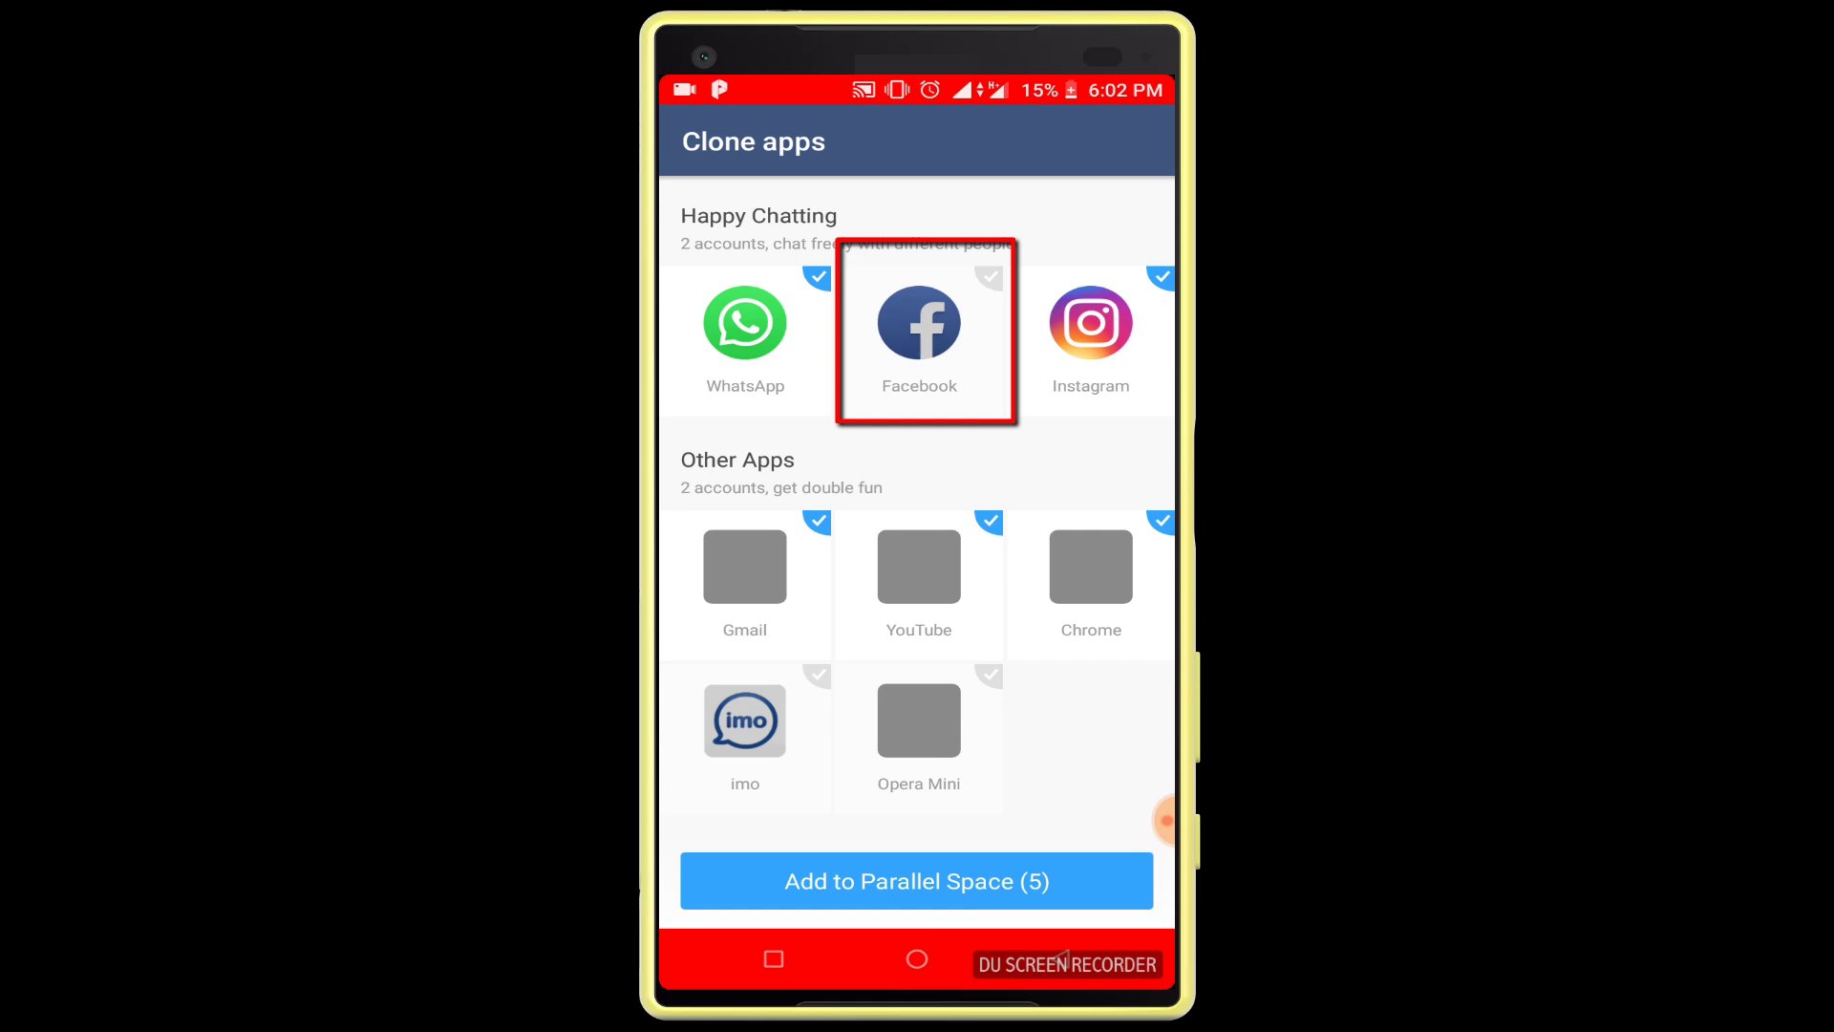
left_click(919, 323)
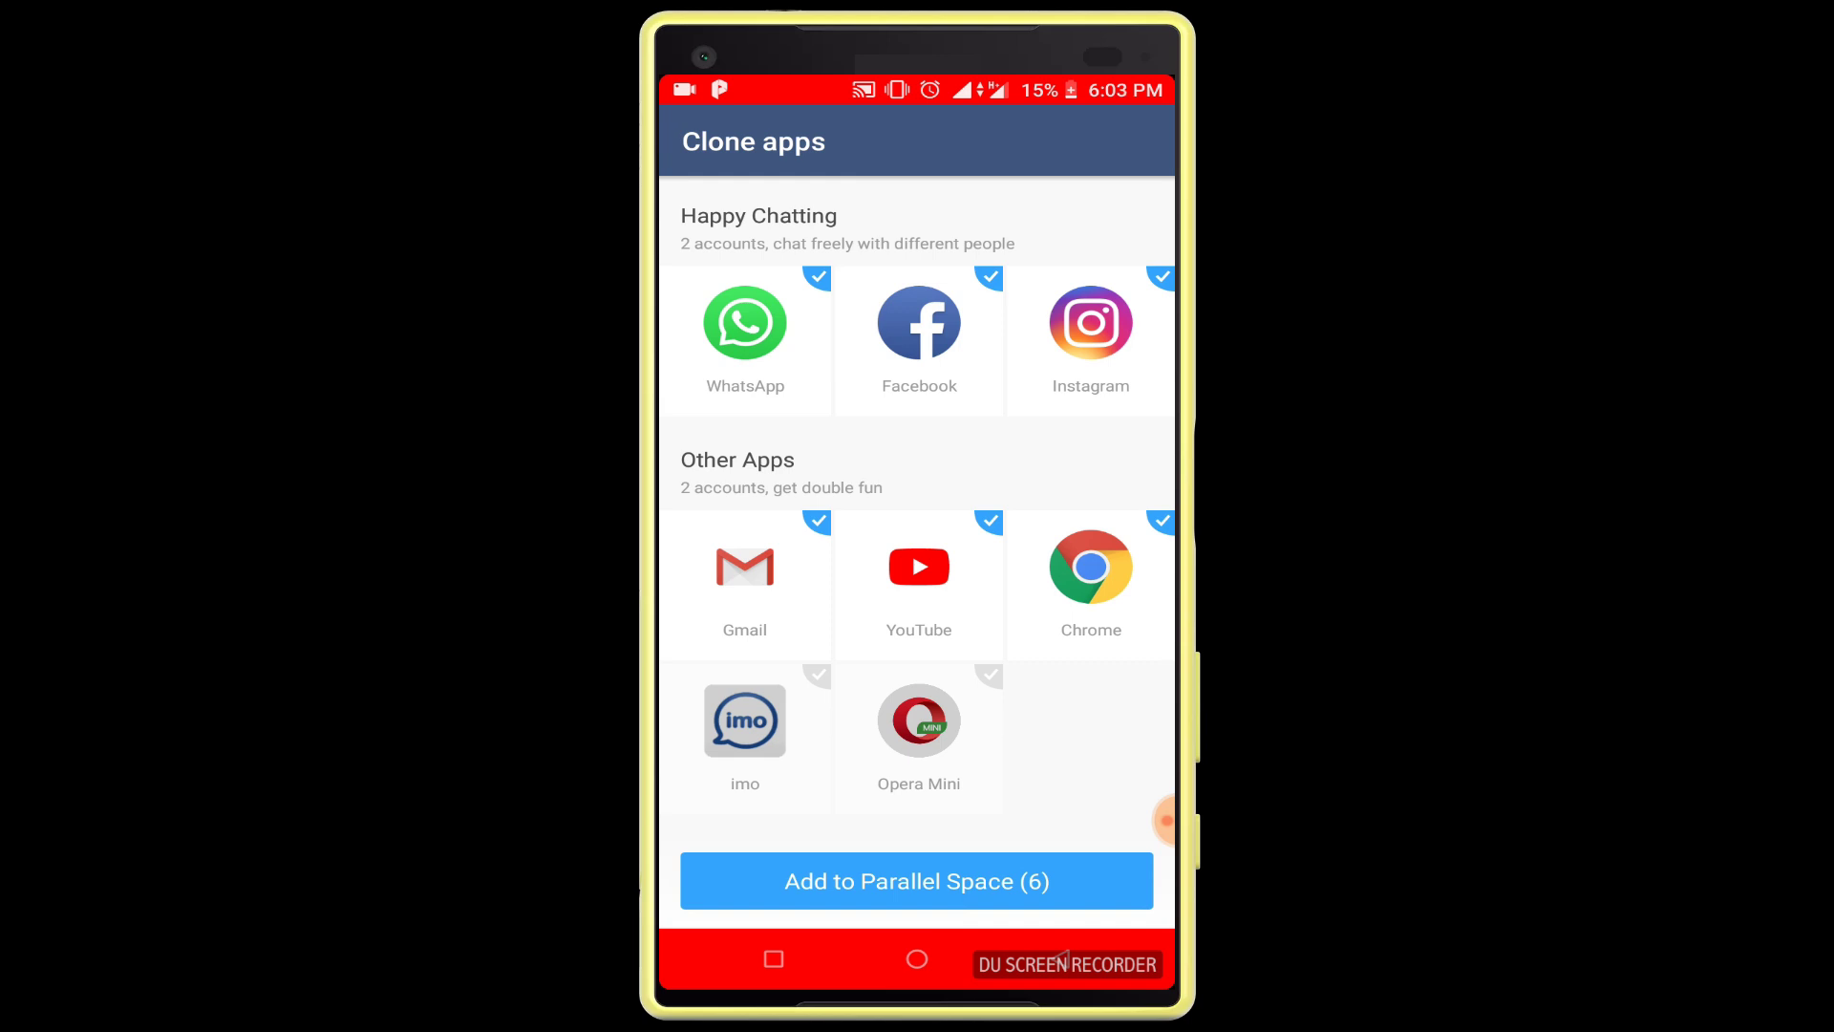
- Clone the six apps, accept crash logging, and add a Facebook+ home-screen shortcut
left_click(917, 880)
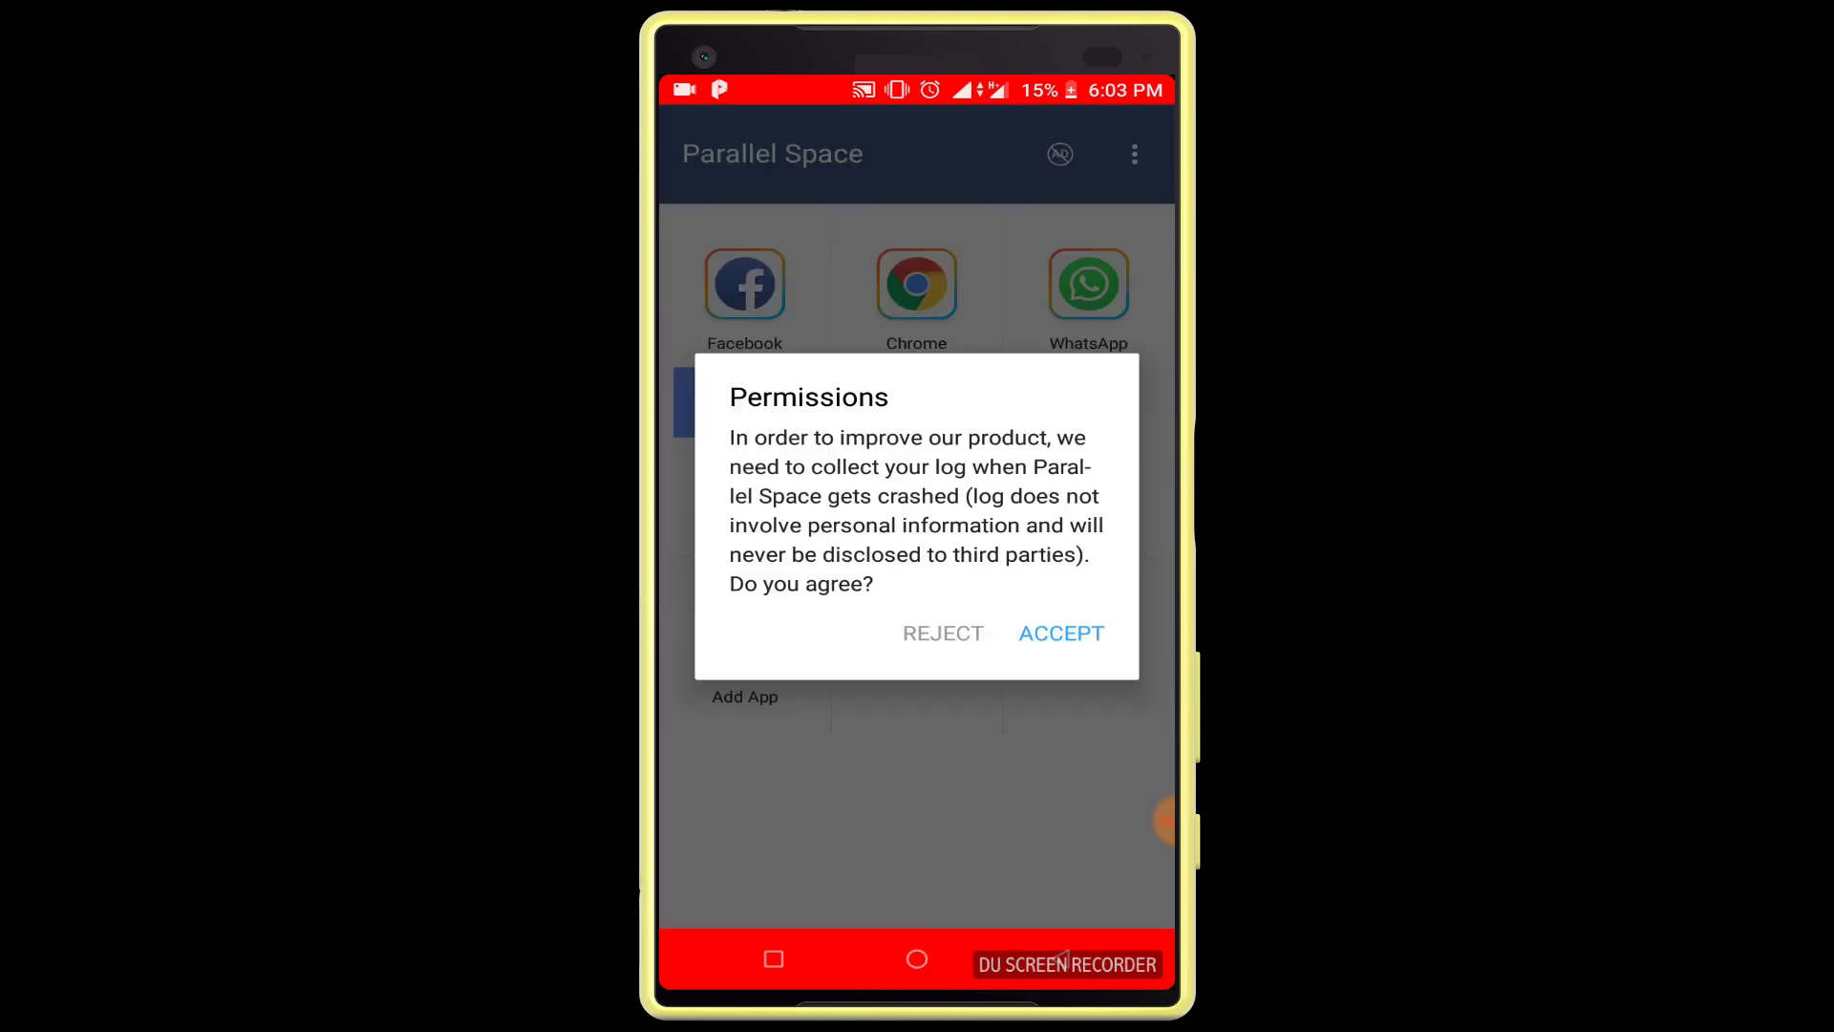
left_click(1061, 634)
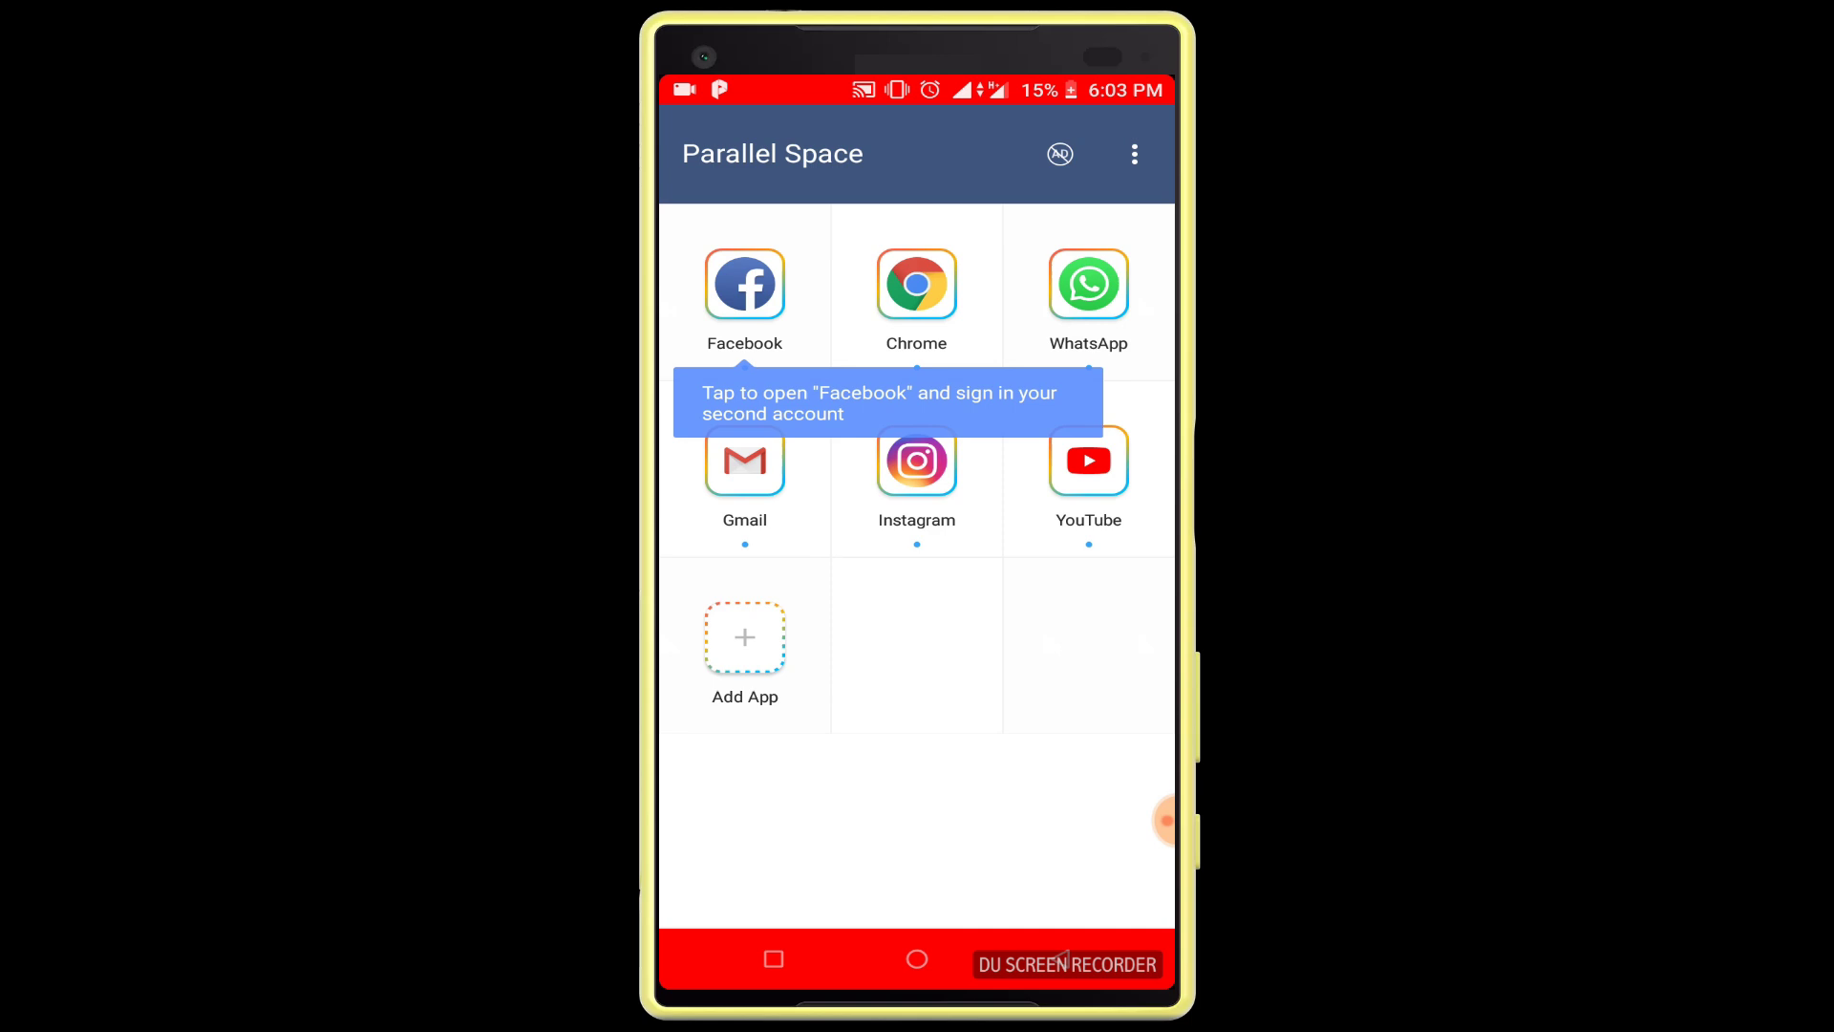
left_click(748, 280)
left_click_drag(748, 280, 812, 158)
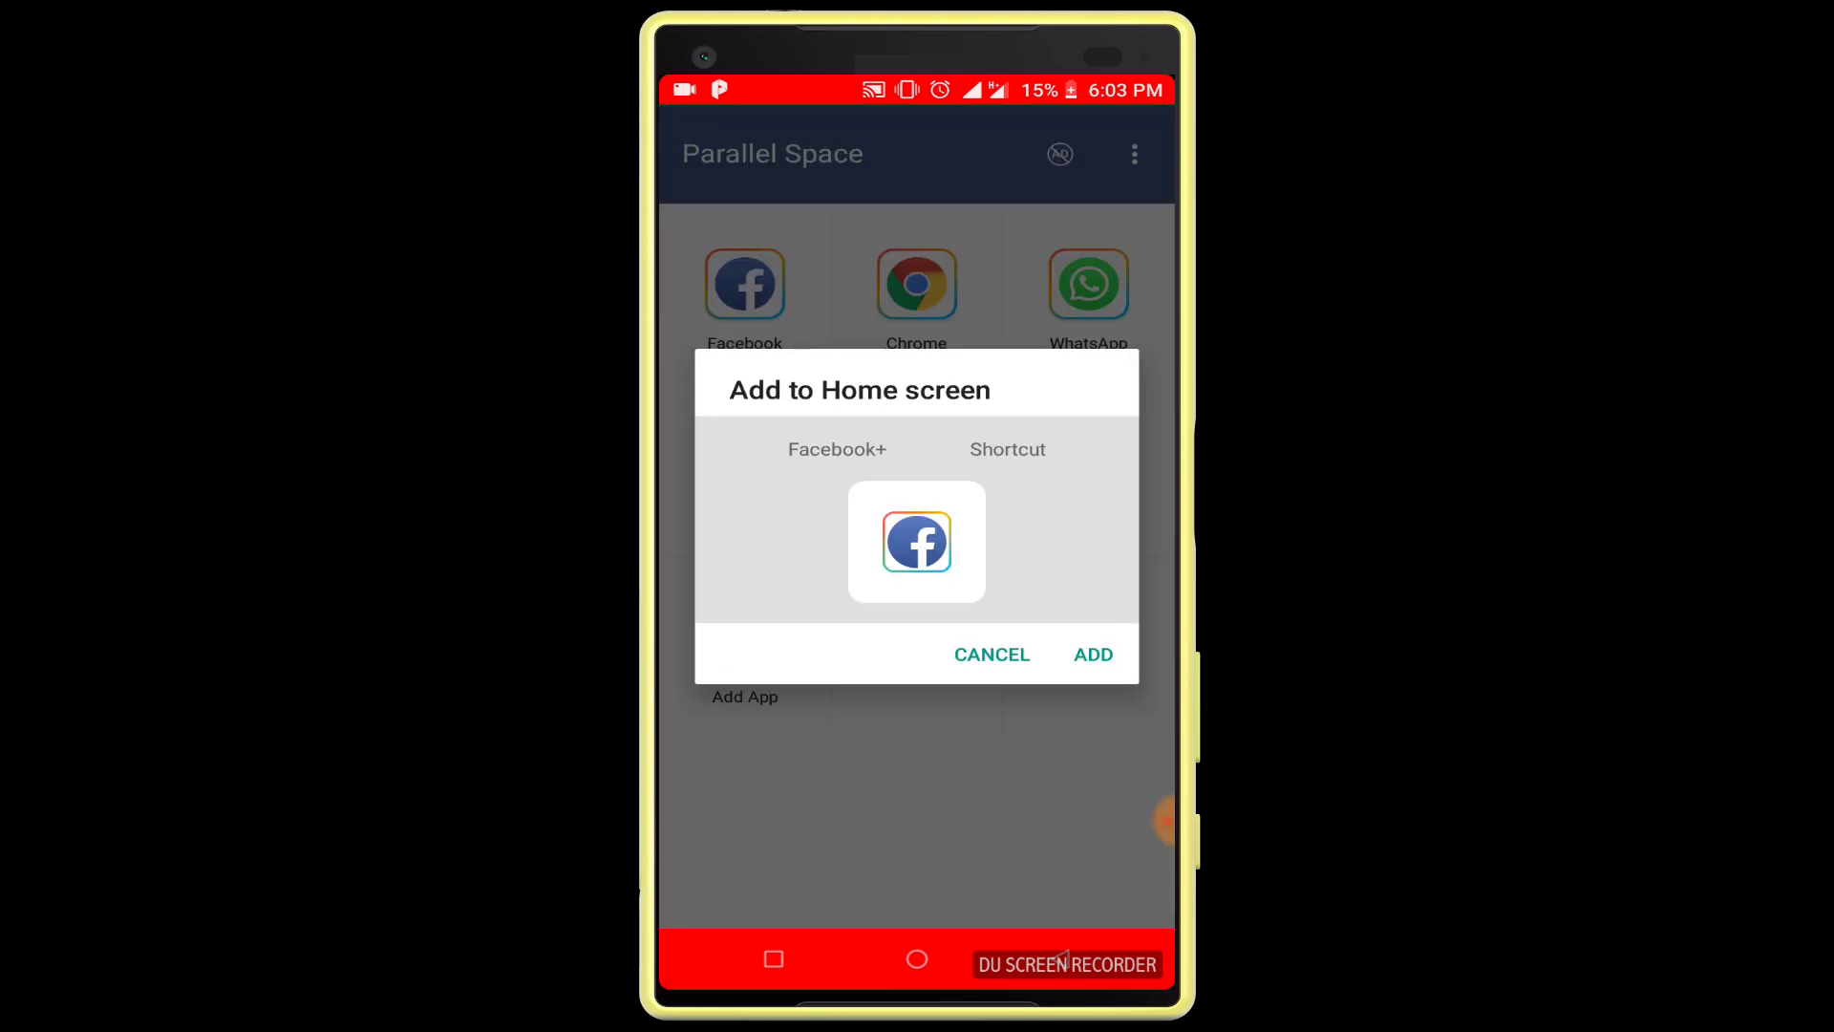
left_click(1092, 652)
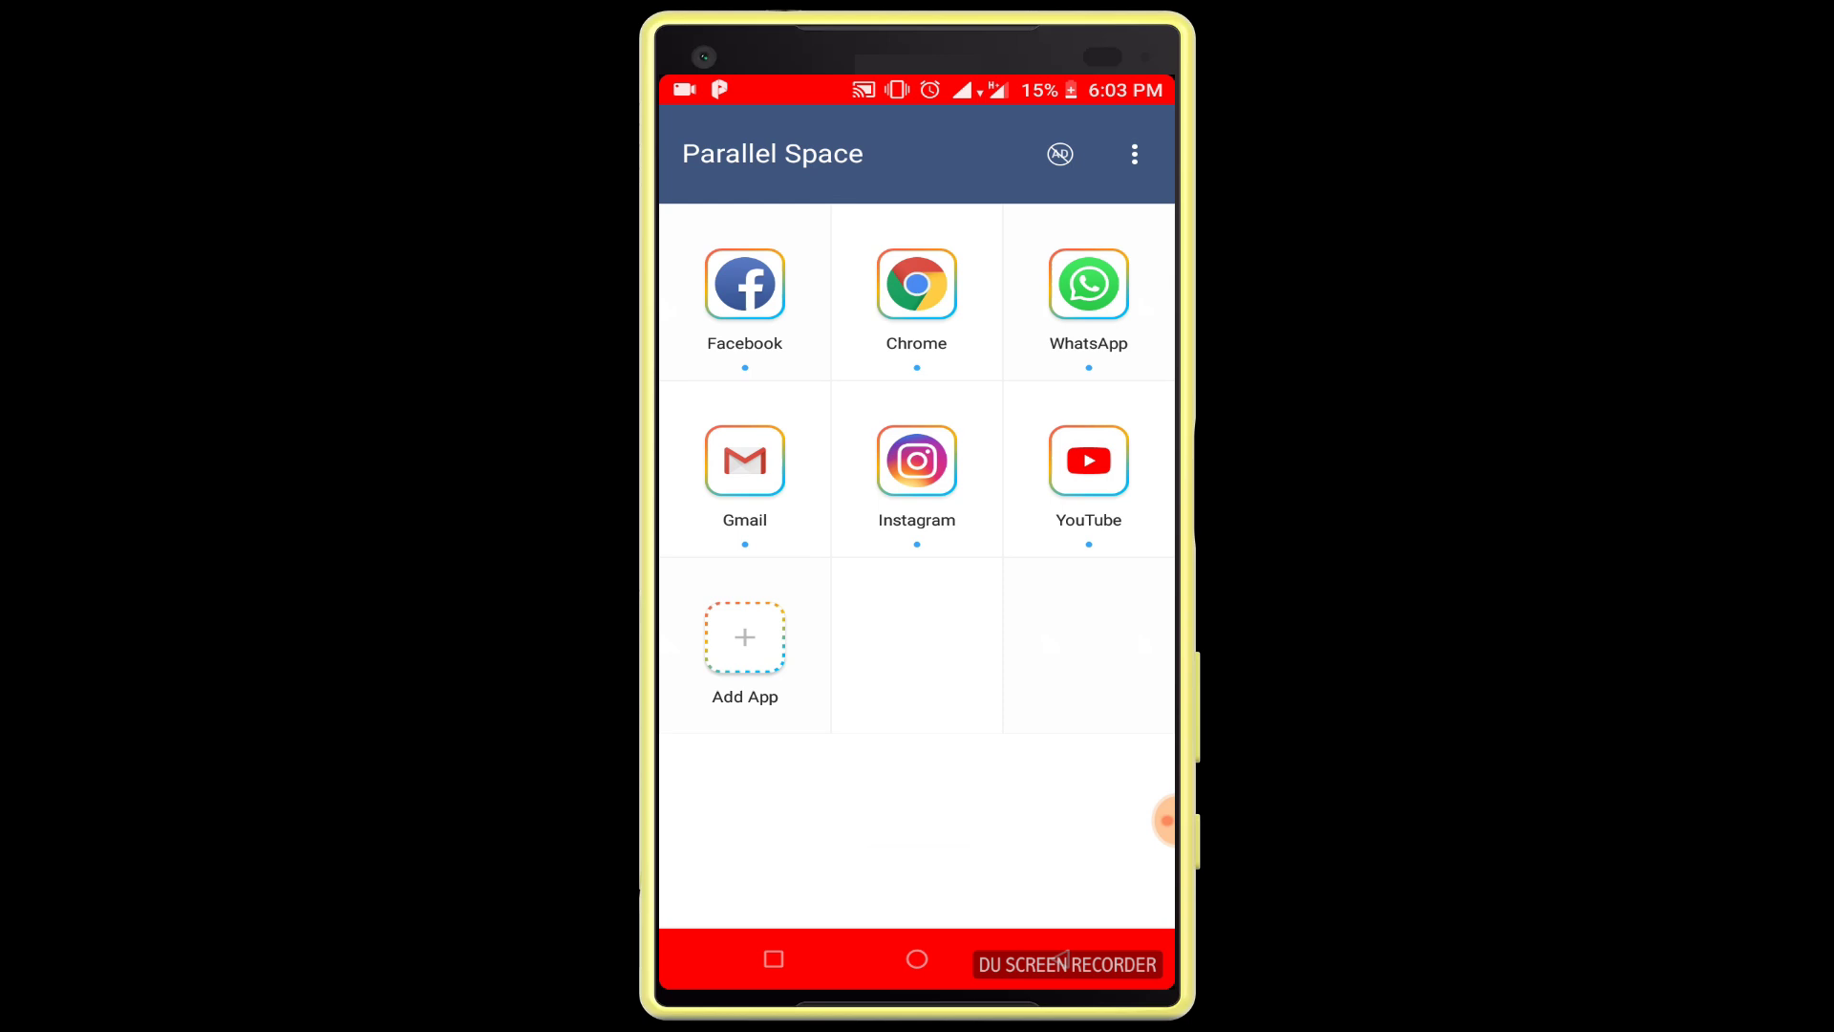
left_click(917, 959)
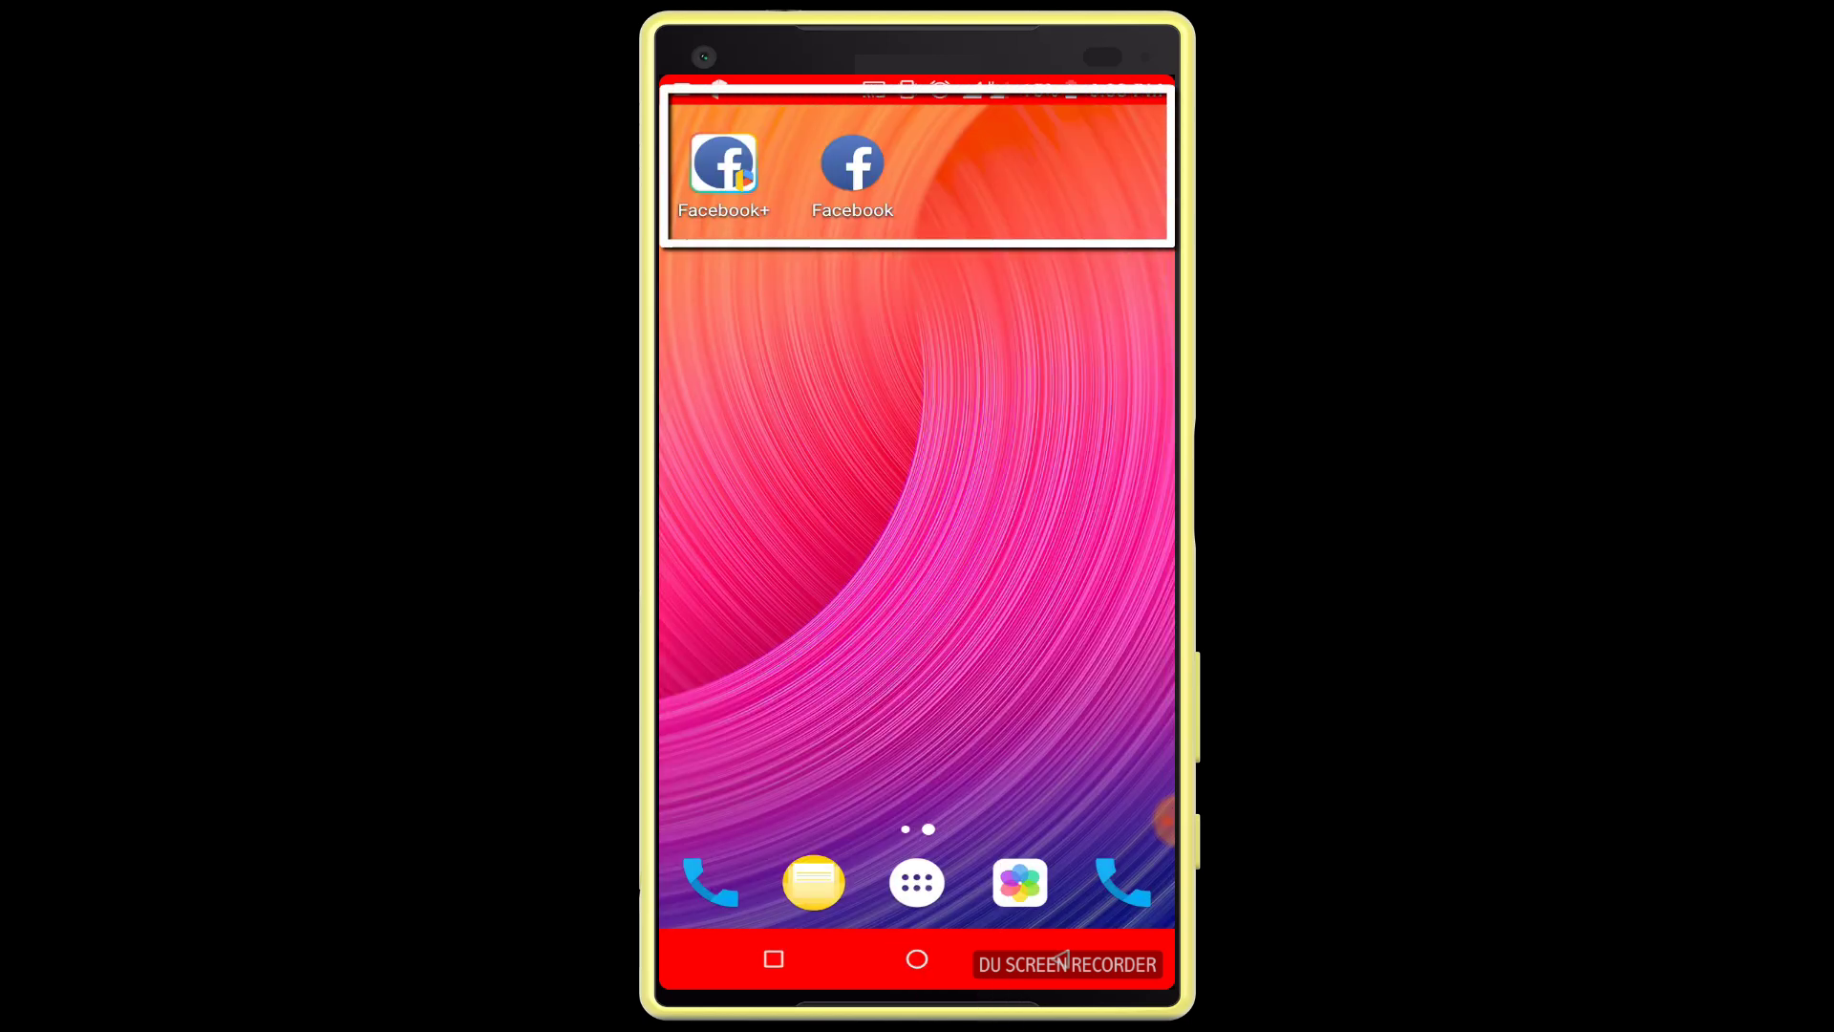
left_click(852, 163)
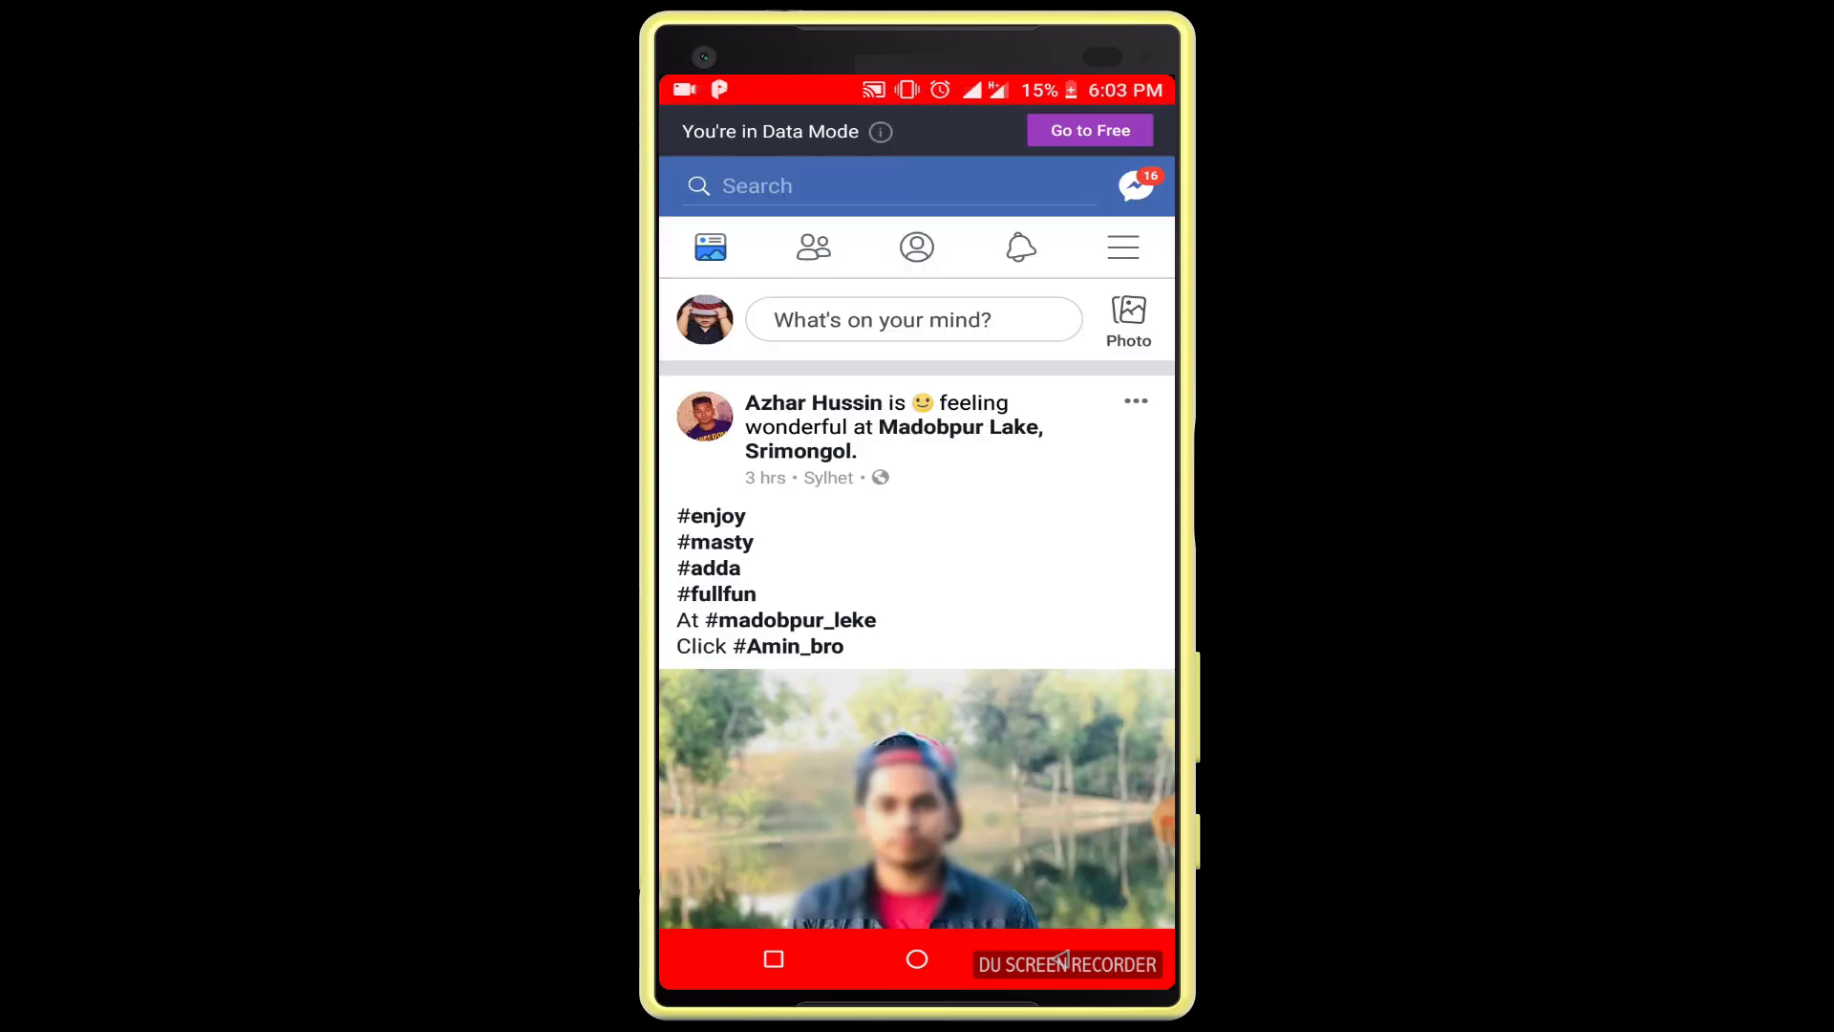
left_click(917, 959)
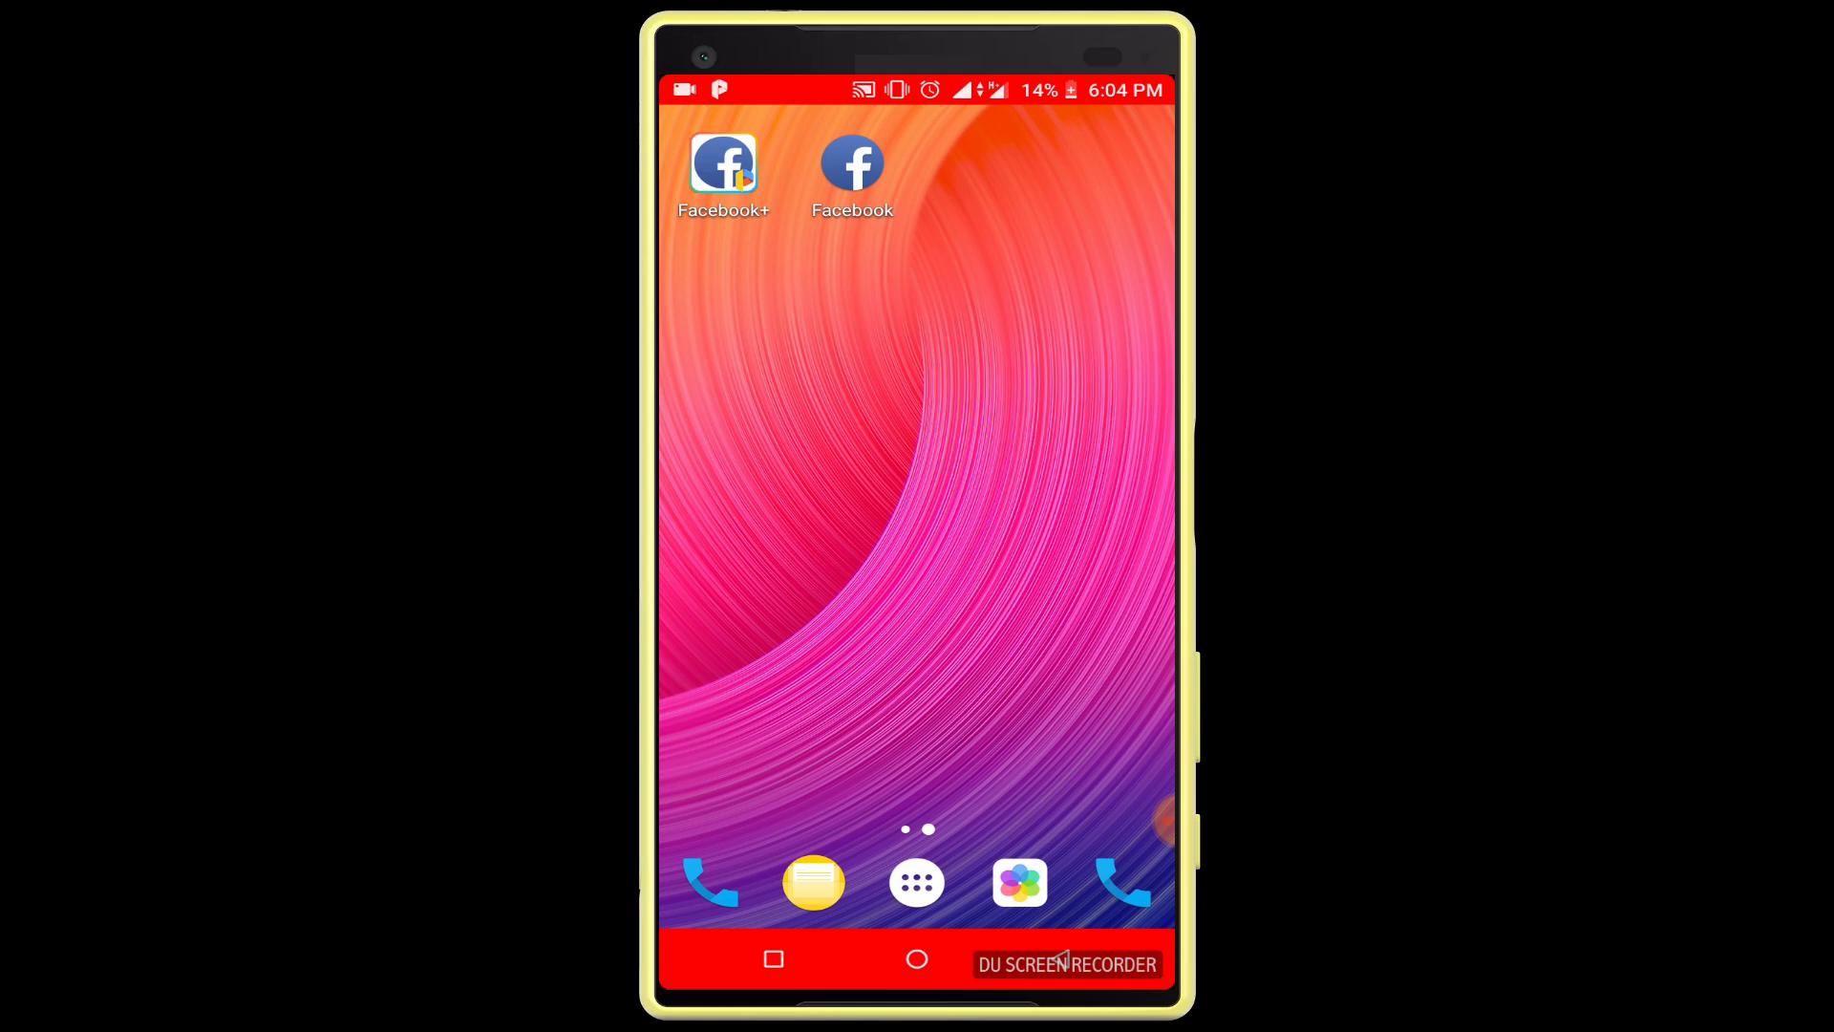
left_click(723, 163)
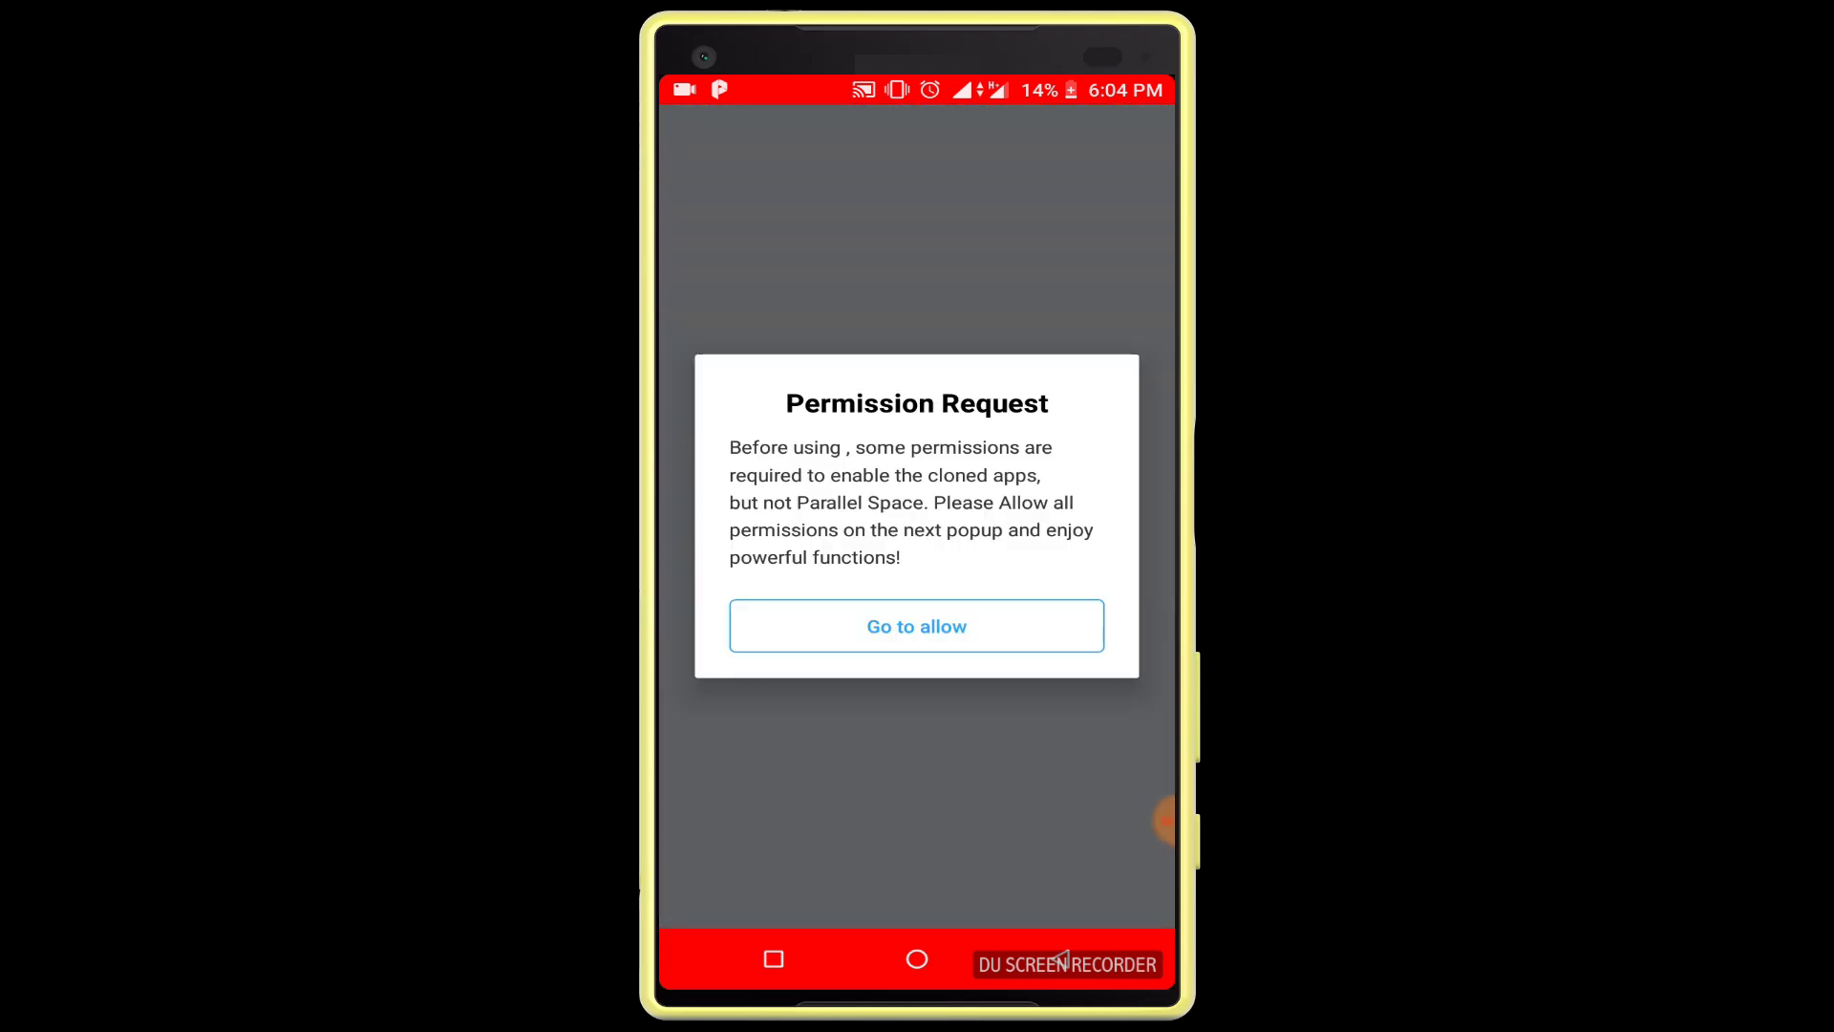
- Allow calendar, camera, contacts, location, audio, phone and SMS access for cloned apps
left_click(917, 626)
left_click(1051, 575)
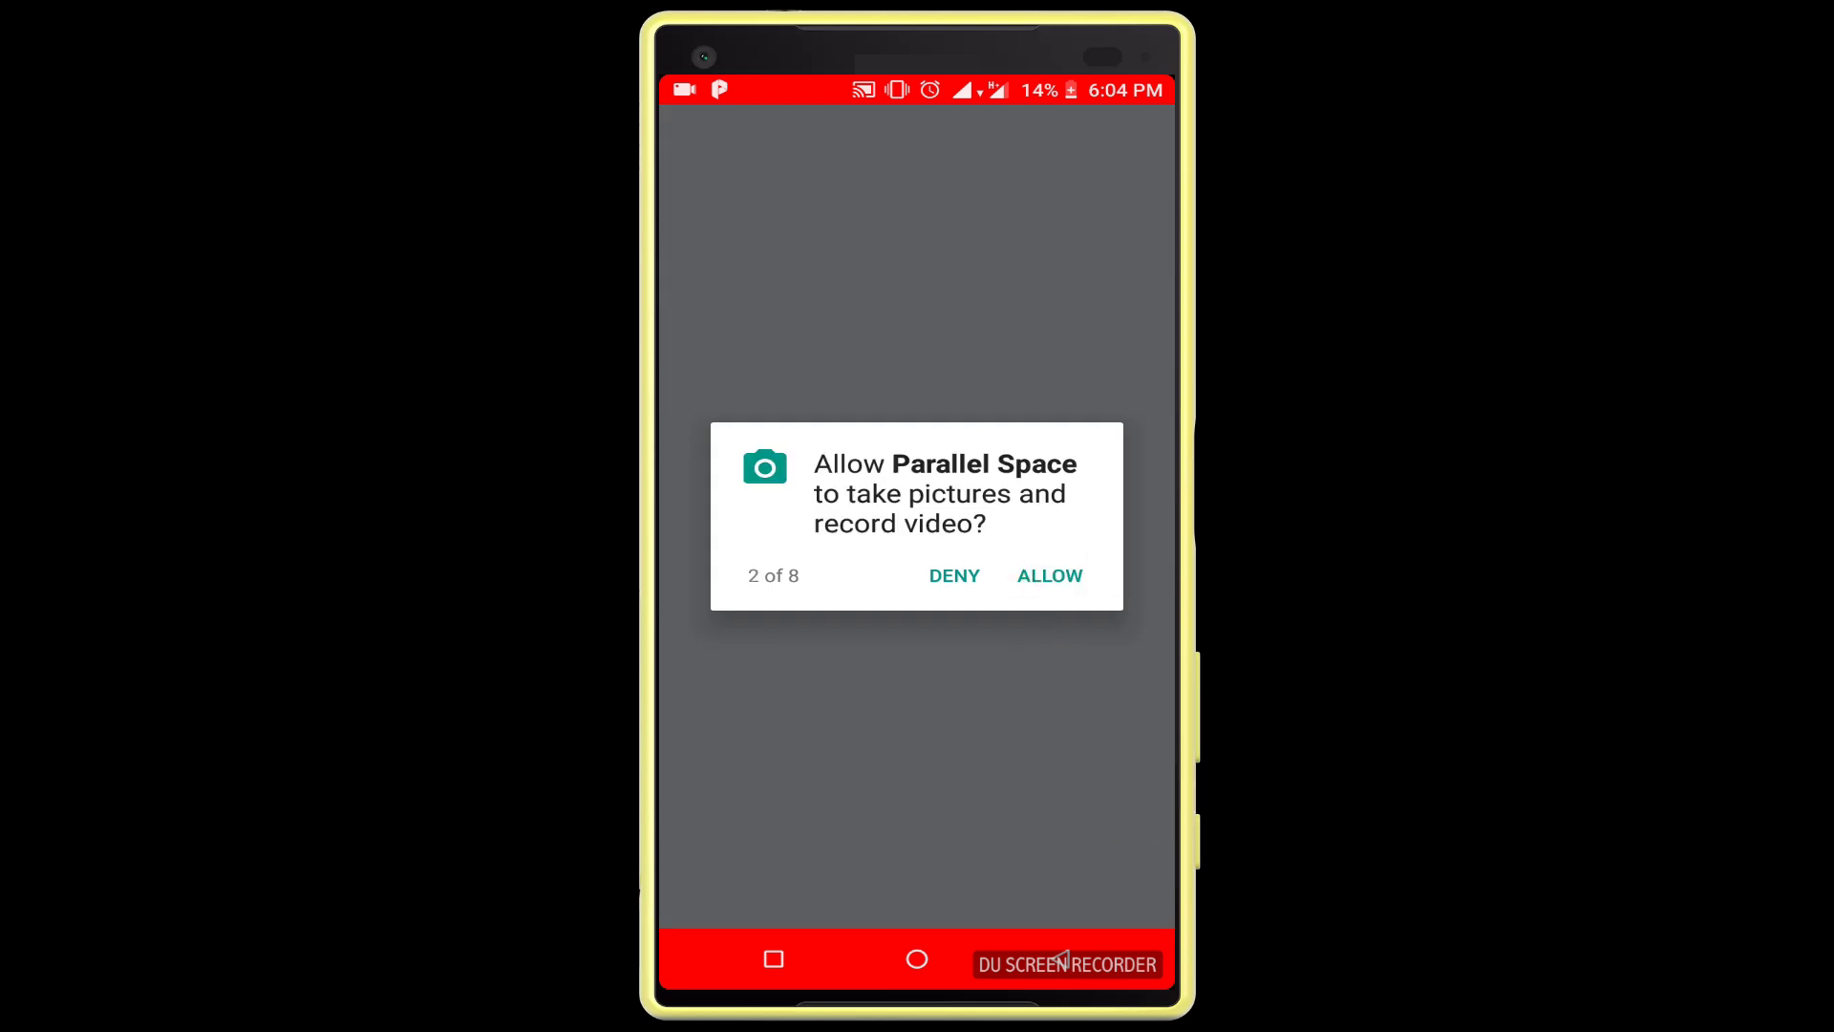
left_click(1050, 575)
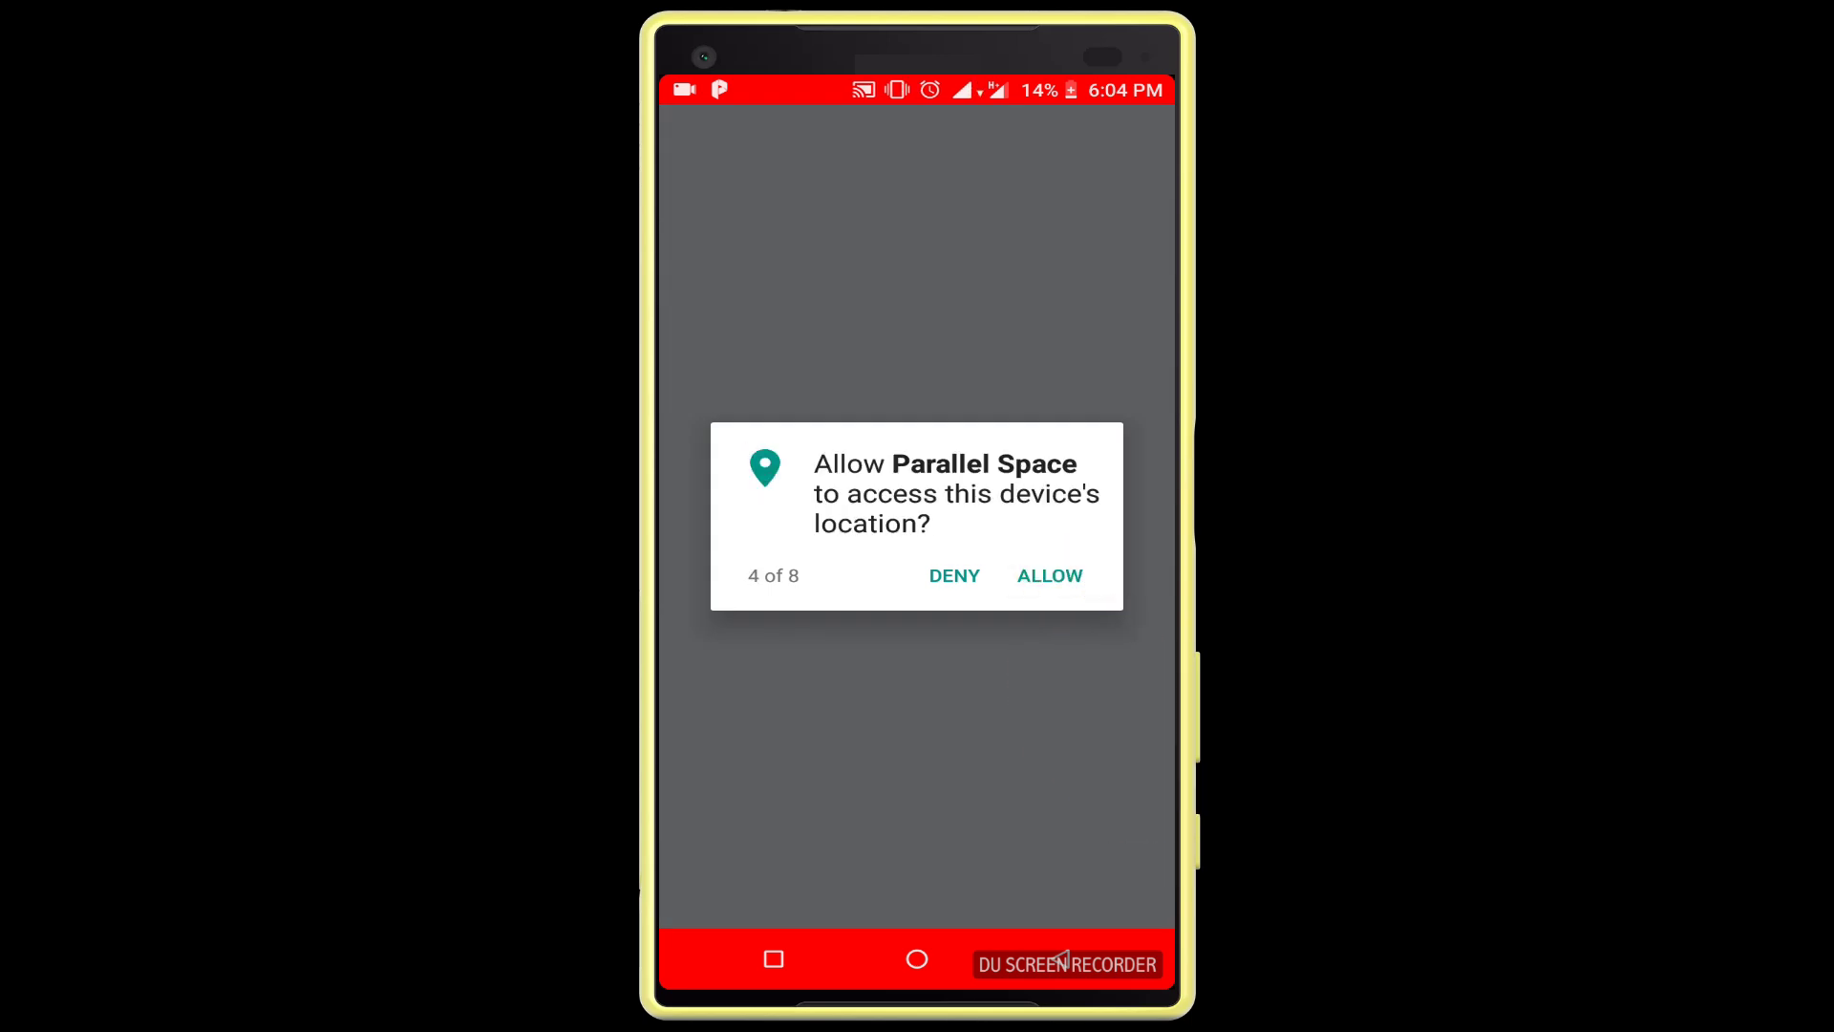
left_click(1051, 575)
left_click(1050, 575)
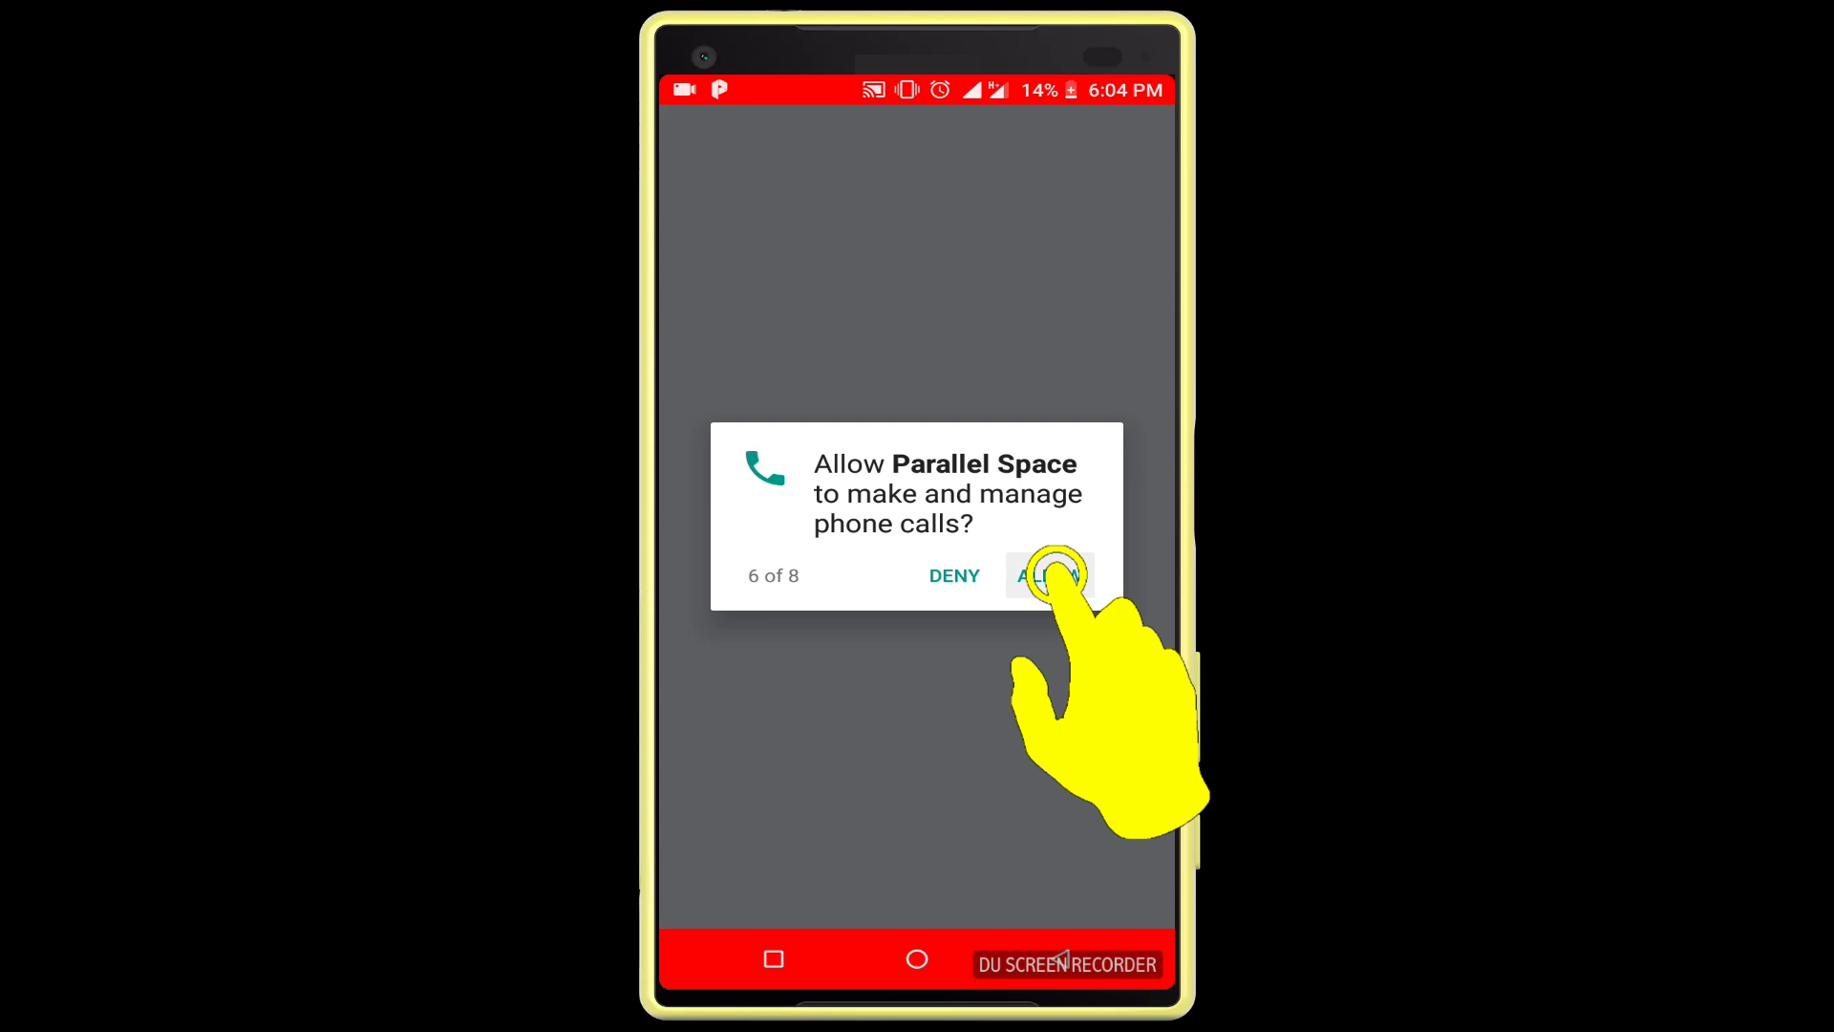
left_click(1054, 575)
left_click(1051, 575)
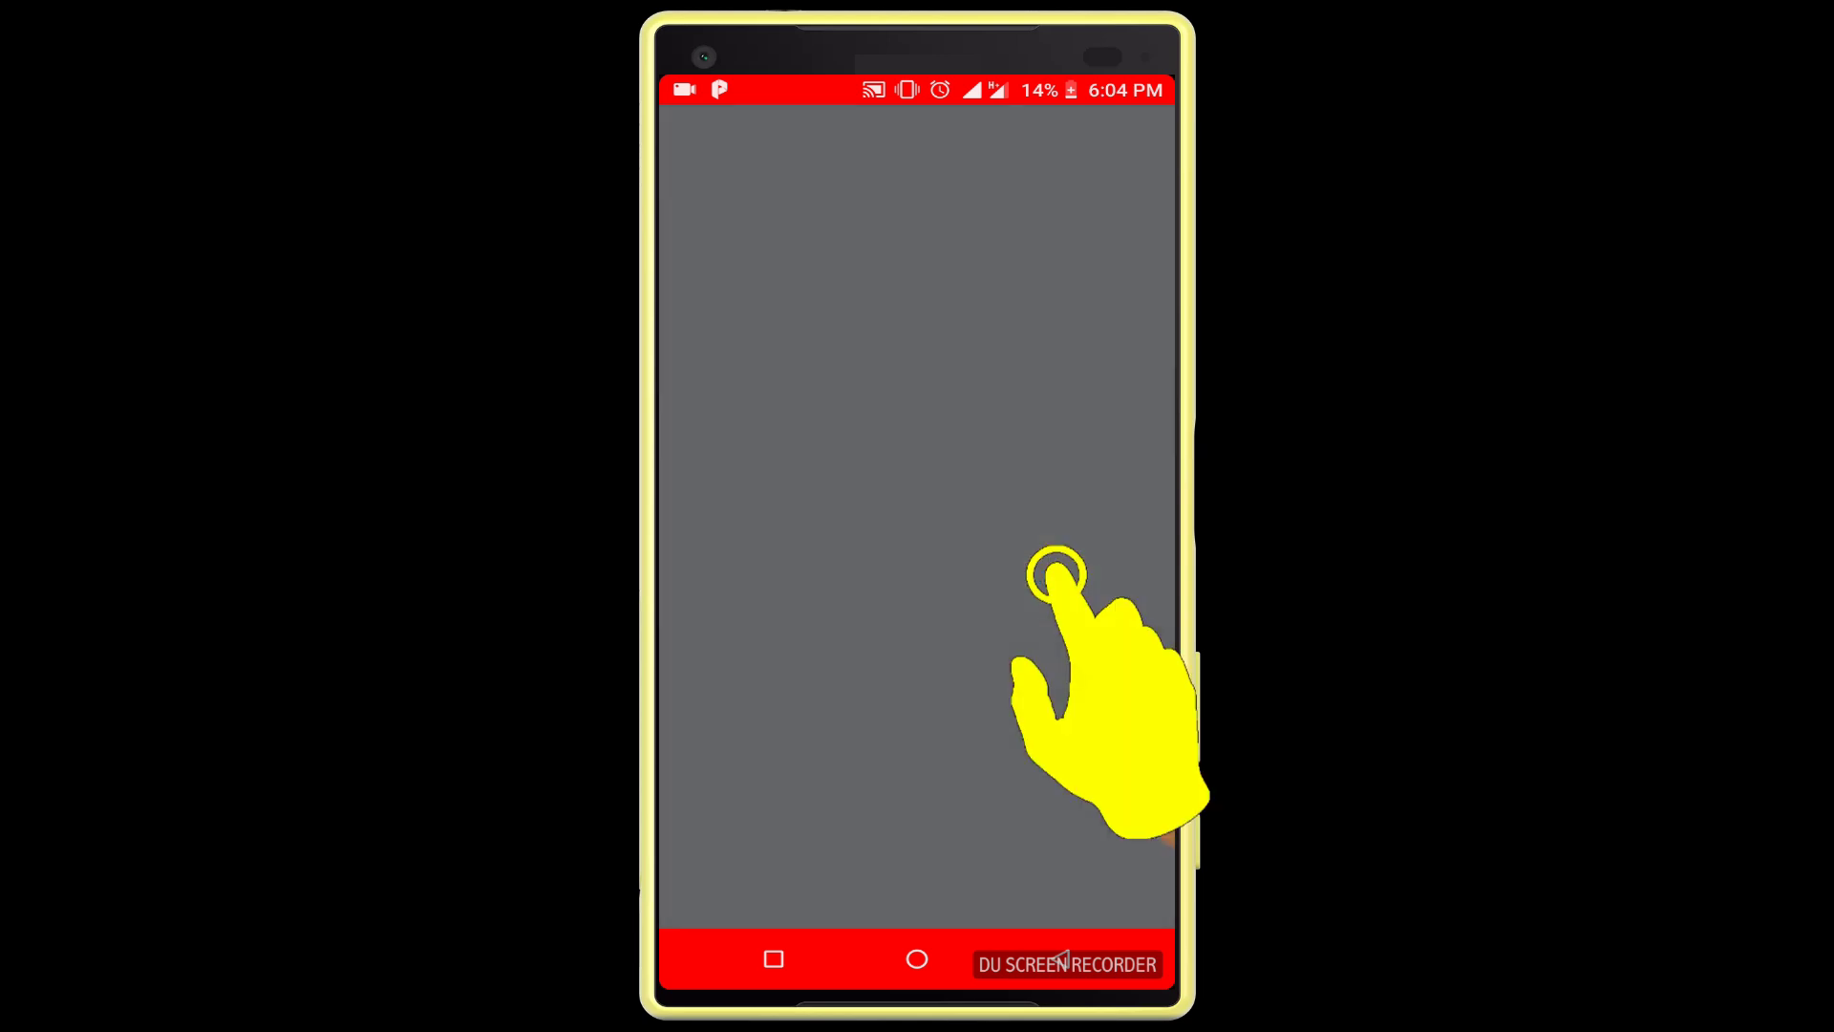